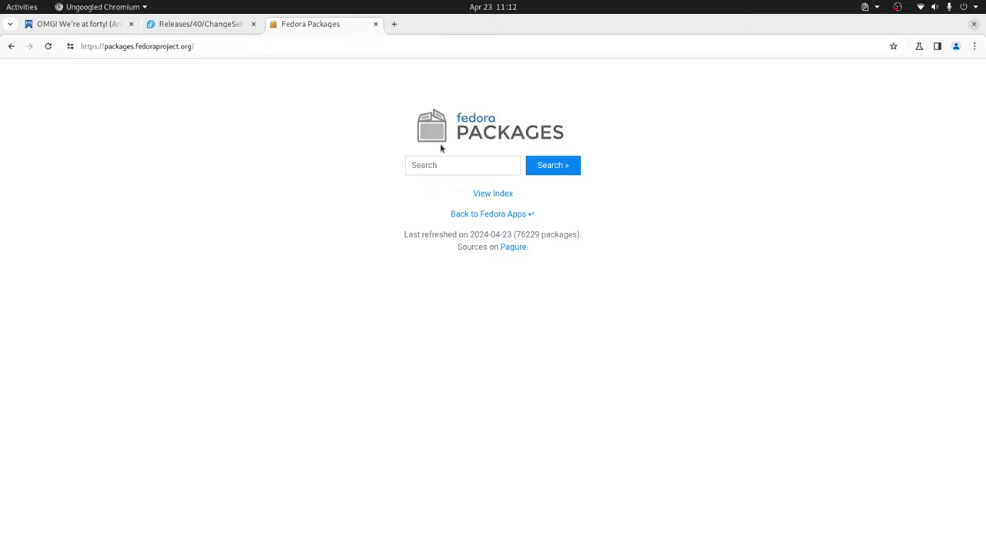
# - Search Fedora Packages for 'lqtxt' with results limited to Fedora 40
pyautogui.click(471, 165)
pyautogui.write('lq')
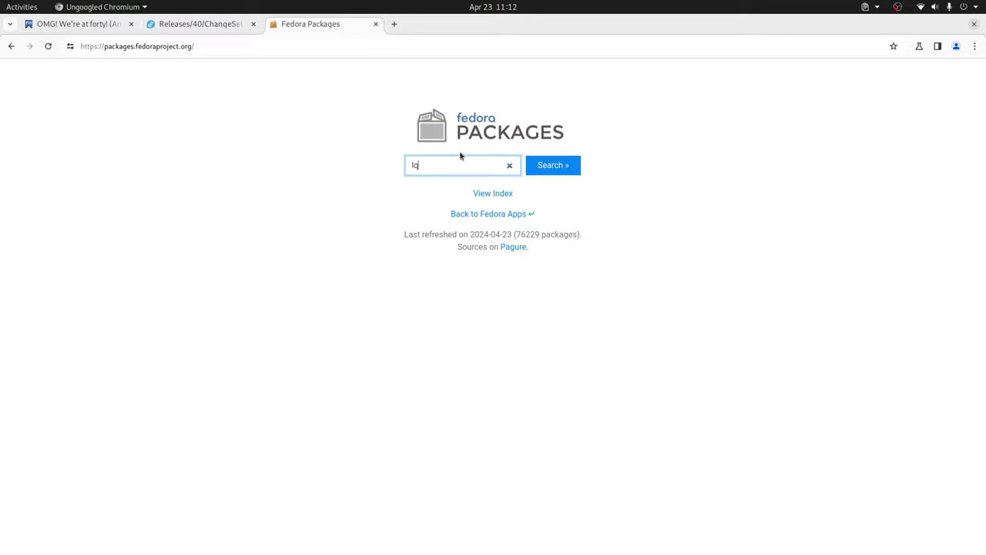
pyautogui.write('txt')
pyautogui.press('Return')
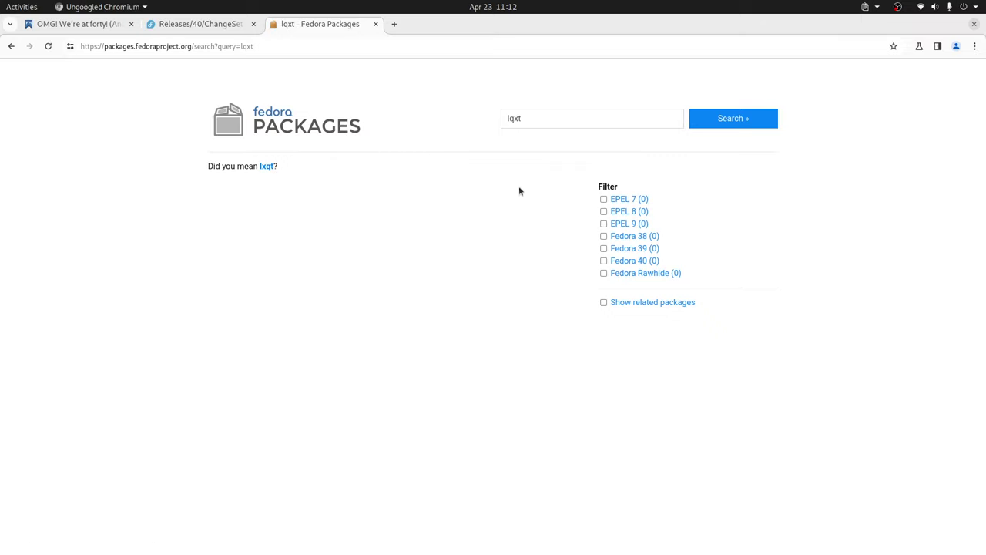
pyautogui.click(605, 261)
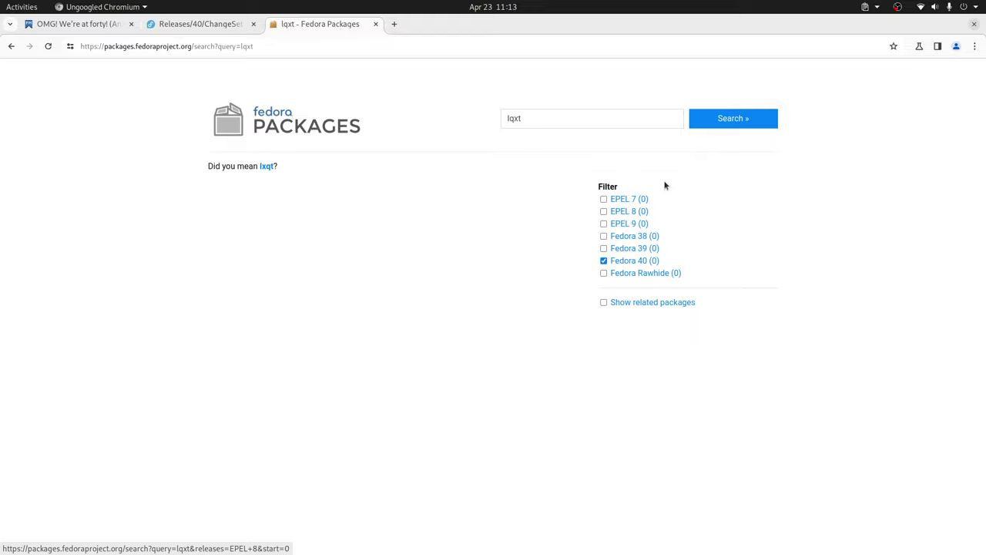
pyautogui.click(709, 126)
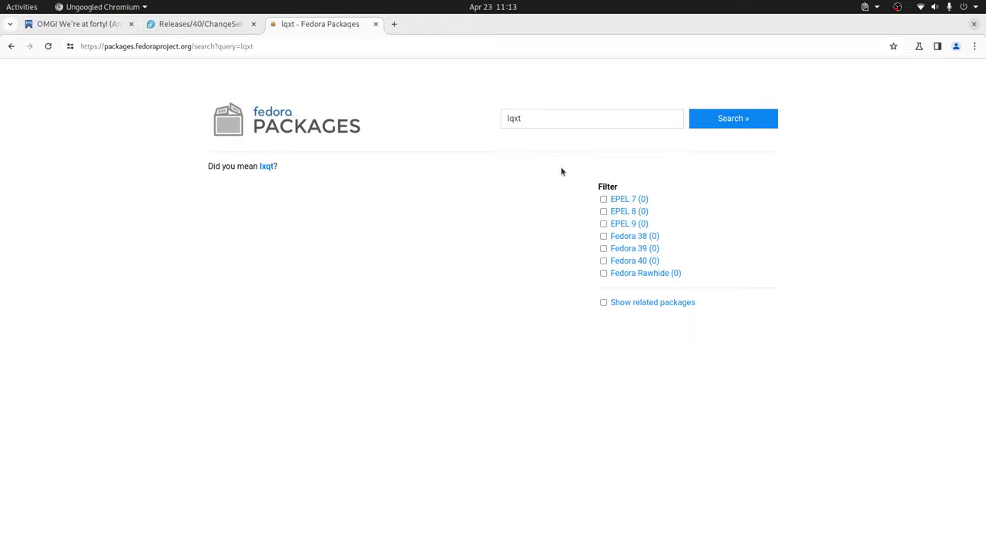
# - Correct the search to lxqt, filter to Fedora 40, and open the lxqt-session package page
pyautogui.click(533, 124)
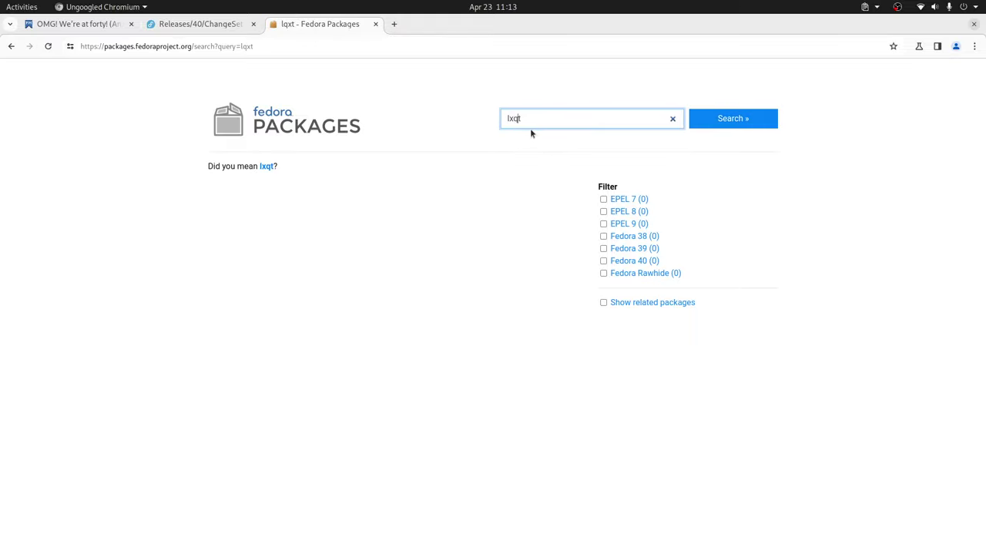
pyautogui.press('Return')
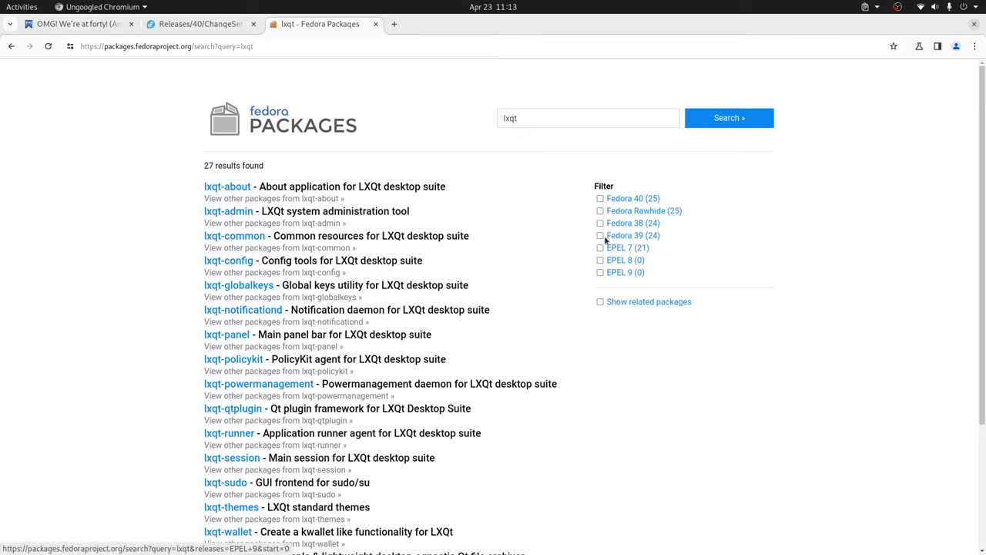
pyautogui.click(600, 199)
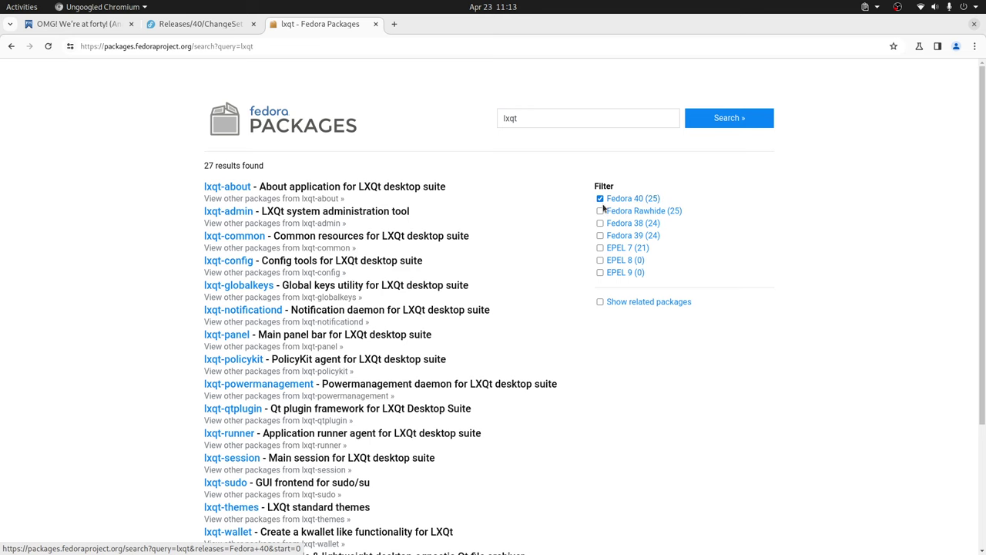
pyautogui.click(721, 124)
pyautogui.scroll(-4, 528, 201)
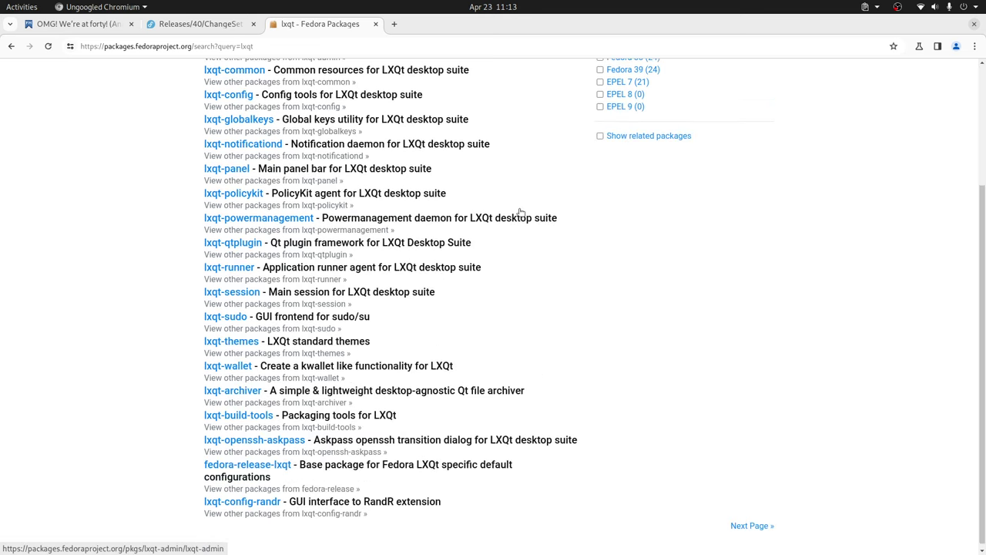
pyautogui.click(489, 260)
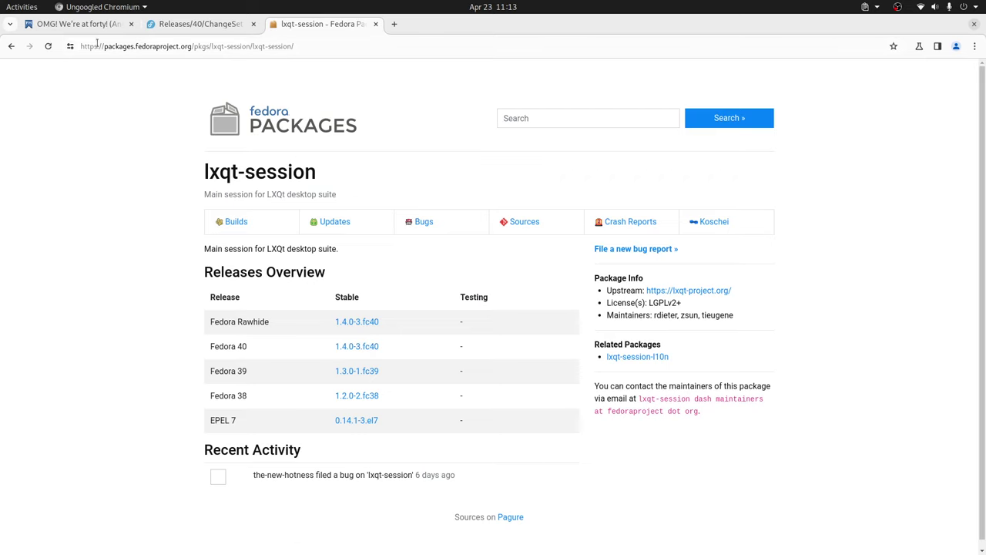
# - Return from the Fedora 40 announcement tab to the Fedora Project home page
pyautogui.click(77, 24)
pyautogui.scroll(4, 262, 184)
pyautogui.scroll(4, 261, 185)
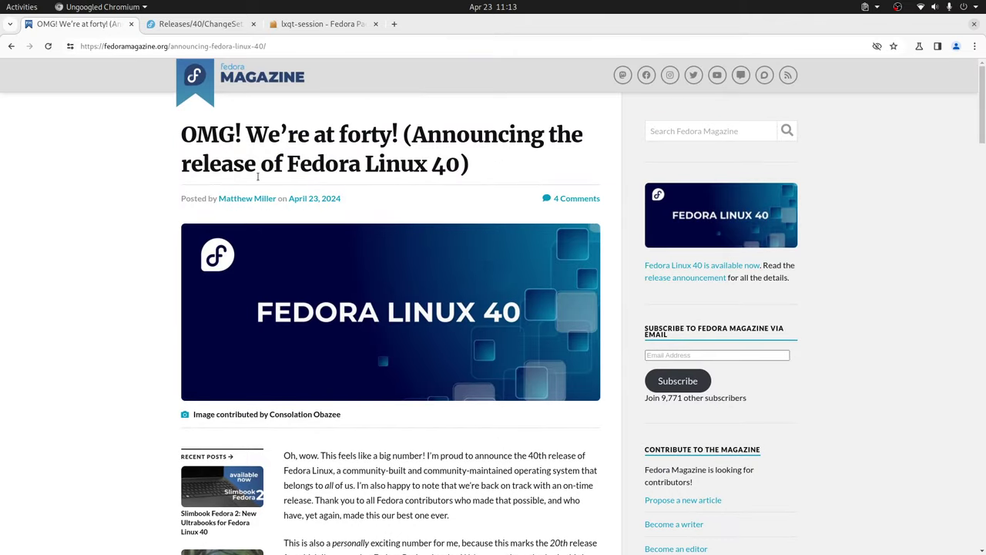
pyautogui.hotkey('alt', 'Left')
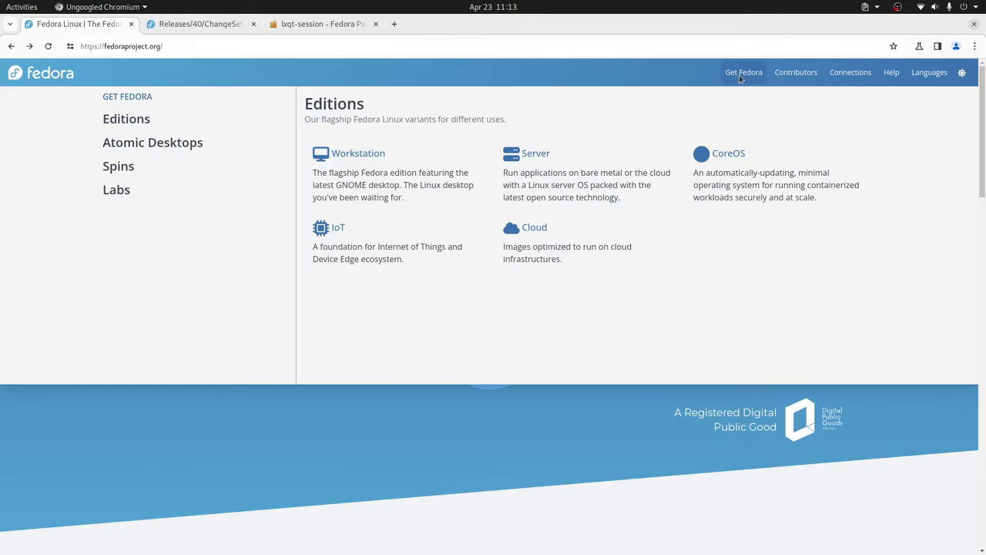
pyautogui.click(741, 77)
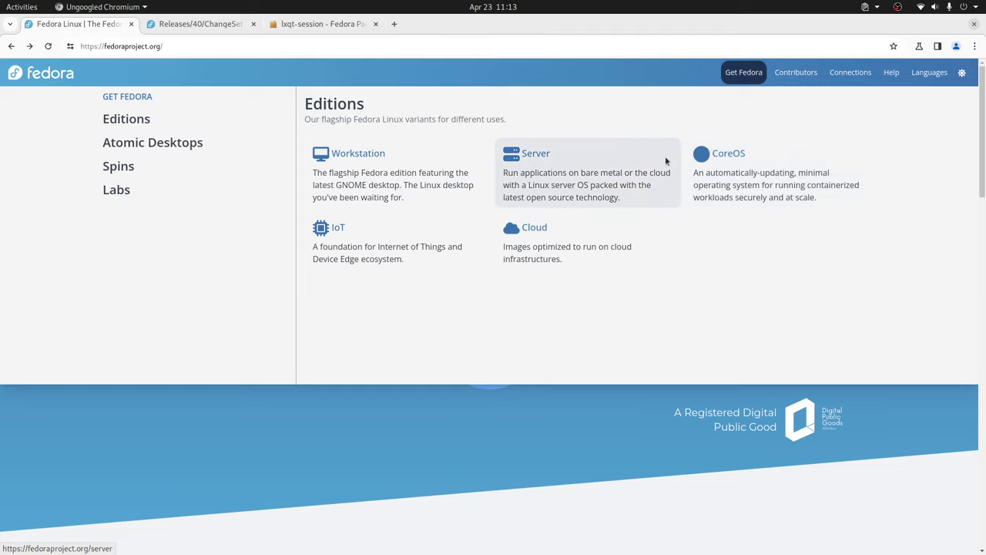
# - Open the Fedora Workstation 40 download page and scroll to the Live ISO downloads
pyautogui.moveTo(279, 145)
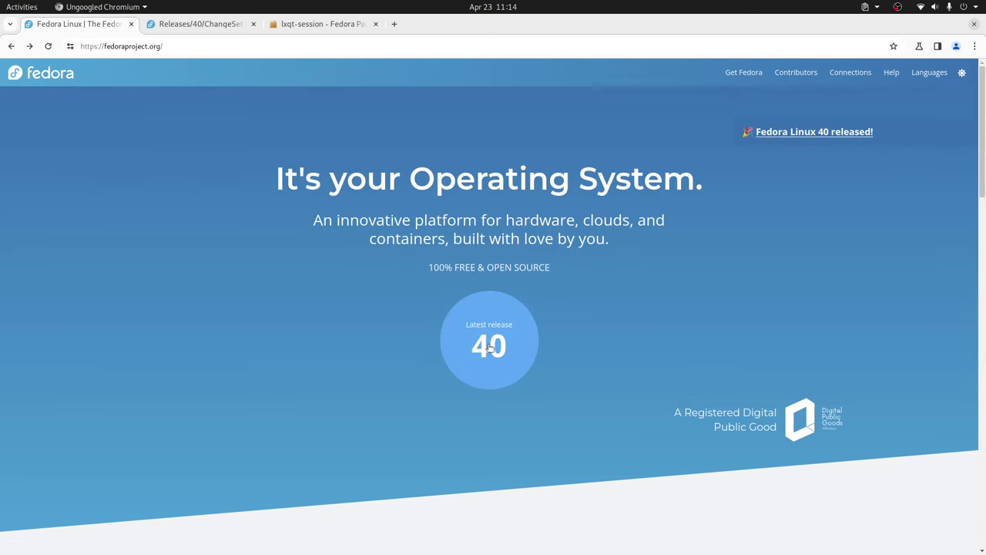
pyautogui.click(486, 346)
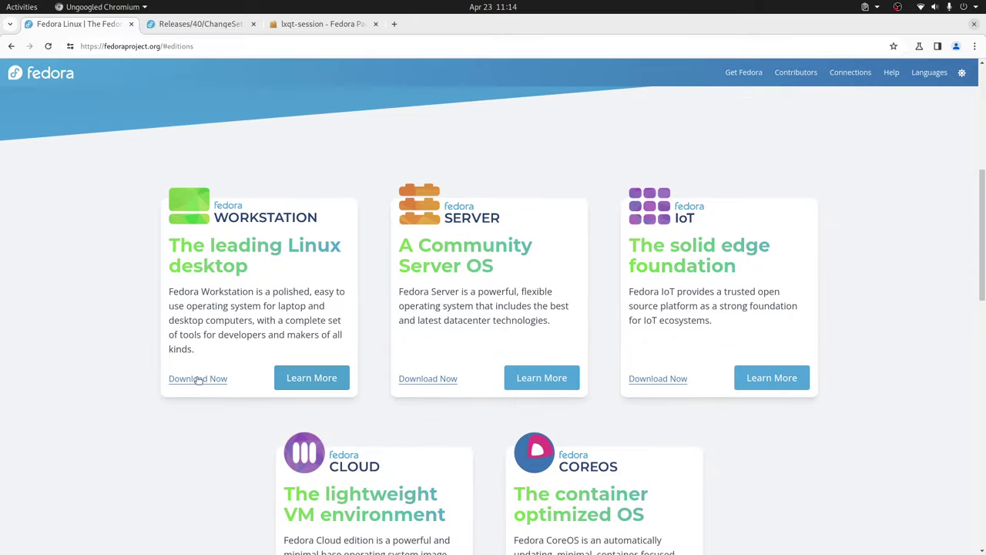
pyautogui.click(197, 378)
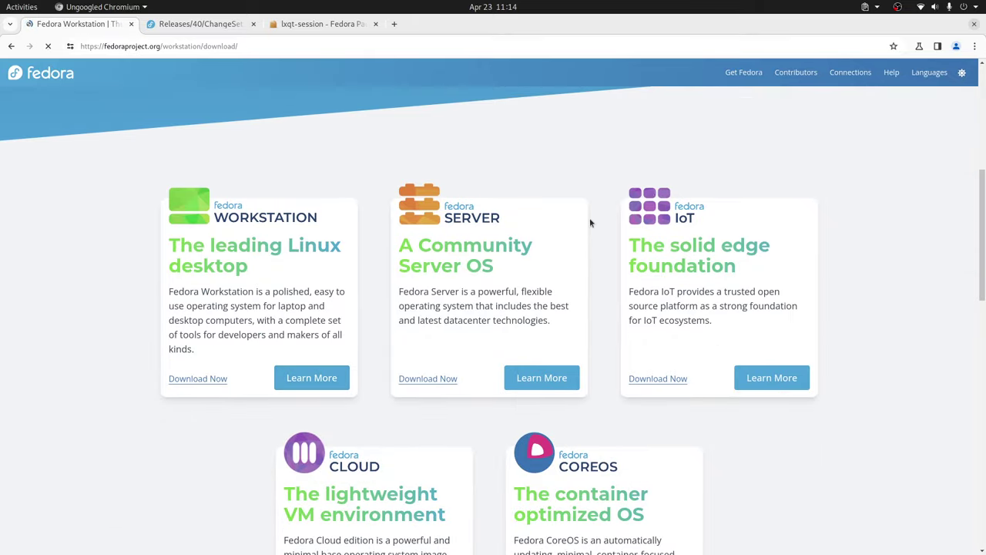
pyautogui.scroll(-3, 590, 219)
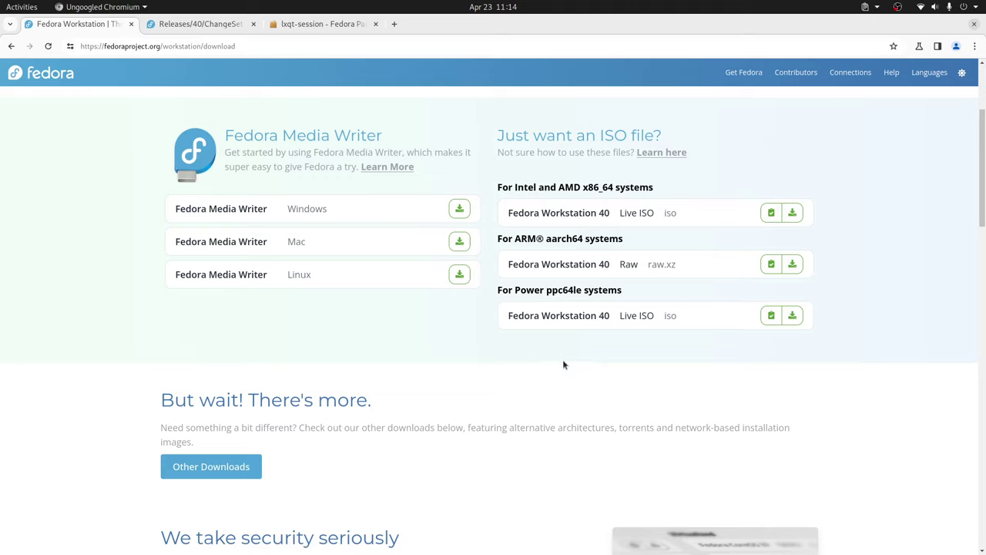
# - Start a new VirtualBox VM named Fedora 40 with 8192 MB of memory
pyautogui.hotkey('alt', 'Tab')
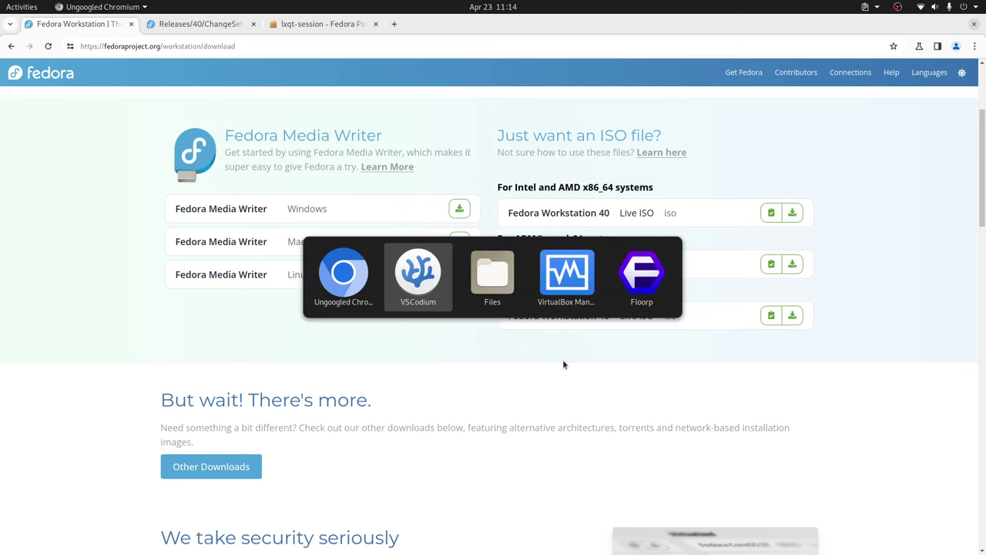
pyautogui.hotkey('alt', 'Tab')
pyautogui.hotkey('alt', 'Tab')
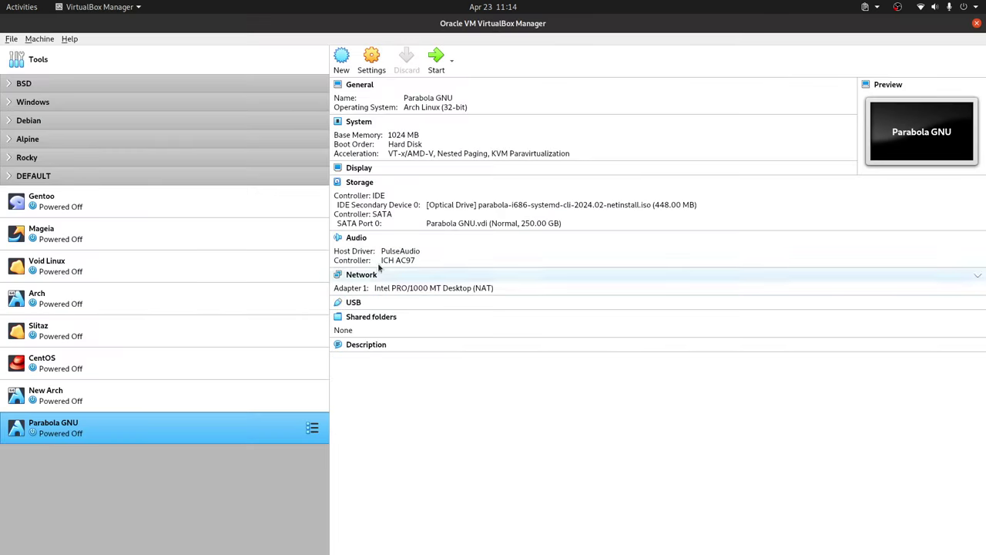
pyautogui.hotkey('alt', 'm')
pyautogui.press('Return')
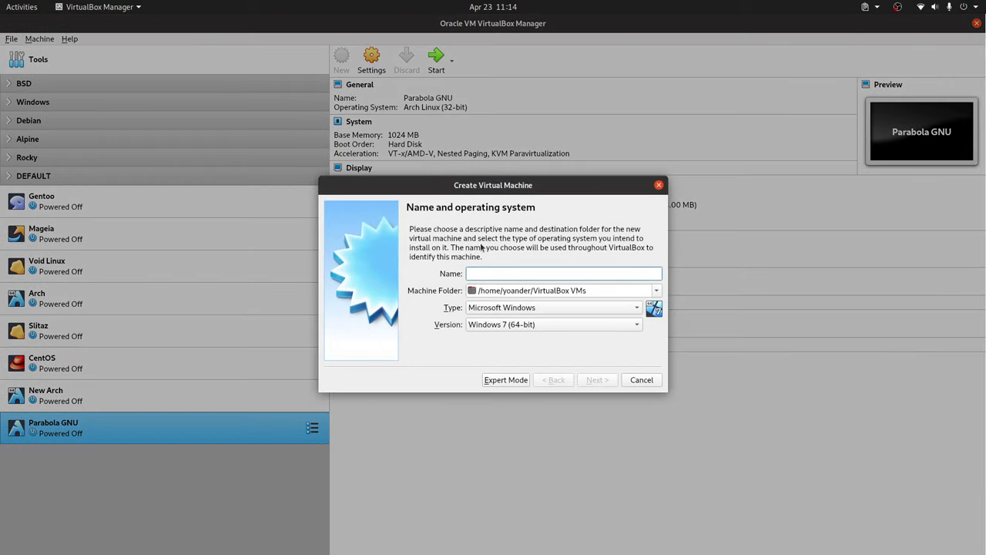
pyautogui.write('Fedora 40')
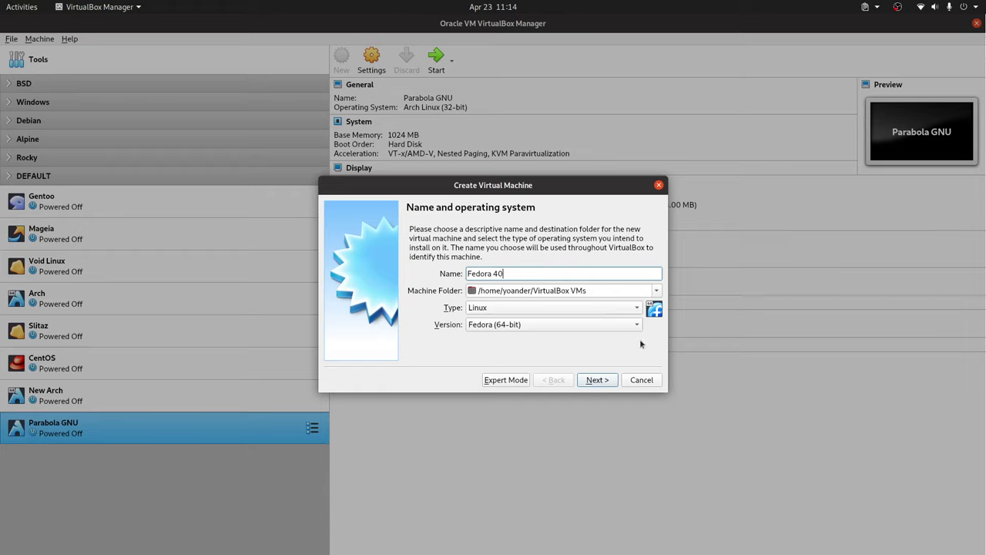
pyautogui.click(597, 379)
pyautogui.doubleClick(619, 271)
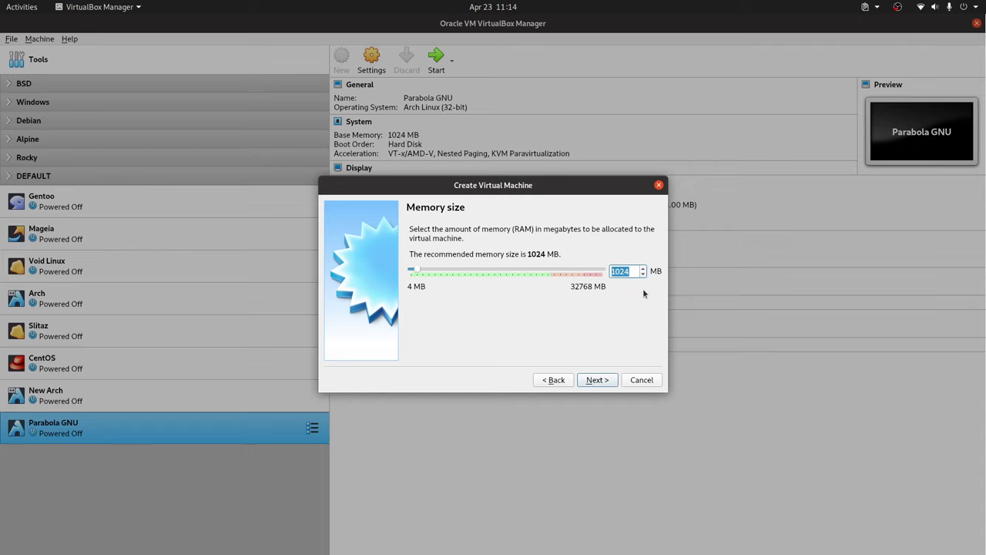
pyautogui.write('8192')
pyautogui.click(602, 382)
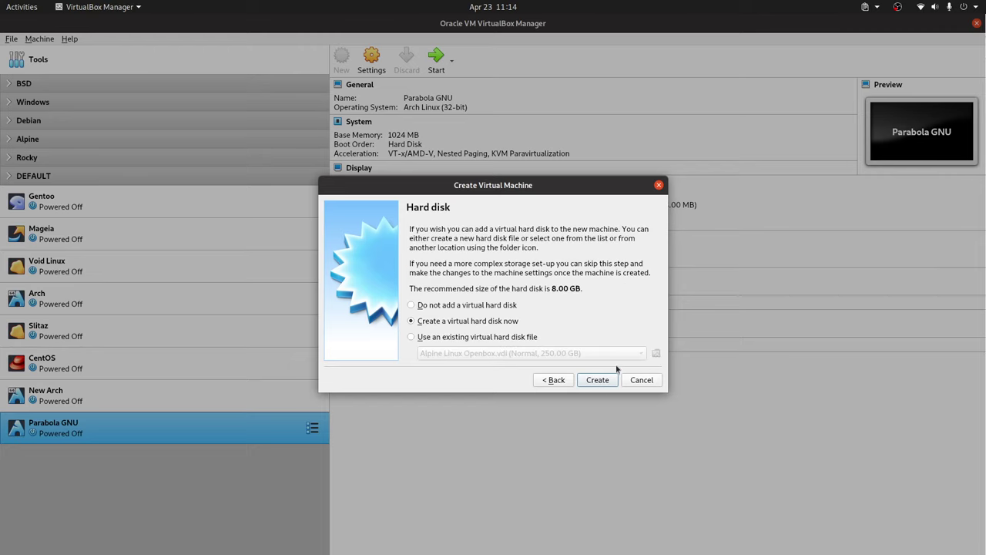
# - Give it a dynamically allocated 300 GB VDI virtual disk and finish creating the VM
pyautogui.click(603, 382)
pyautogui.click(597, 407)
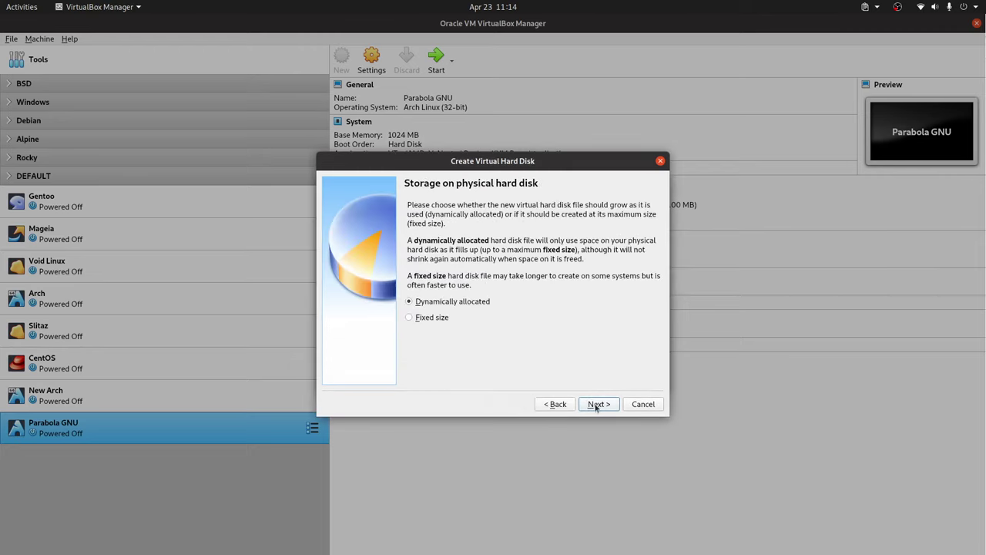
pyautogui.click(597, 404)
pyautogui.click(633, 283)
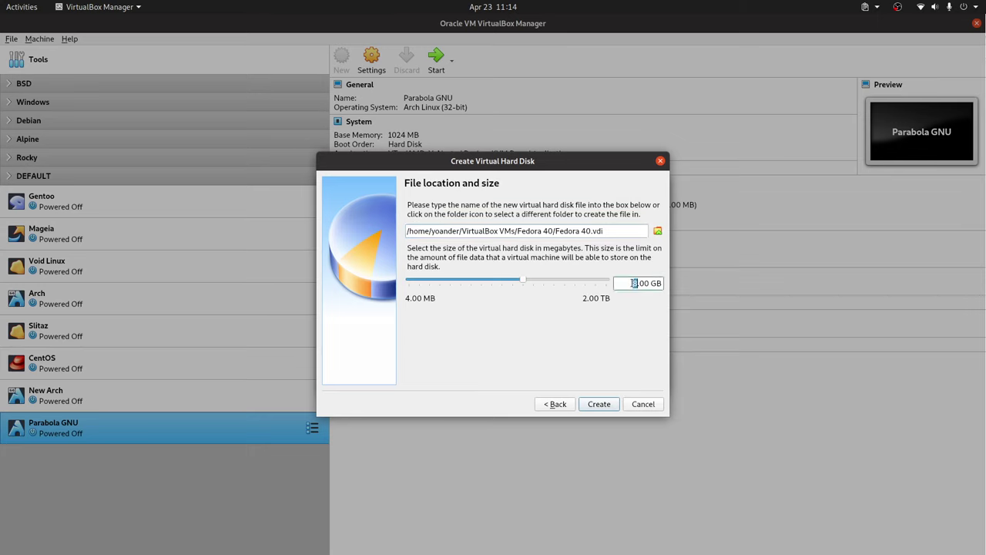
pyautogui.write('300')
pyautogui.click(599, 404)
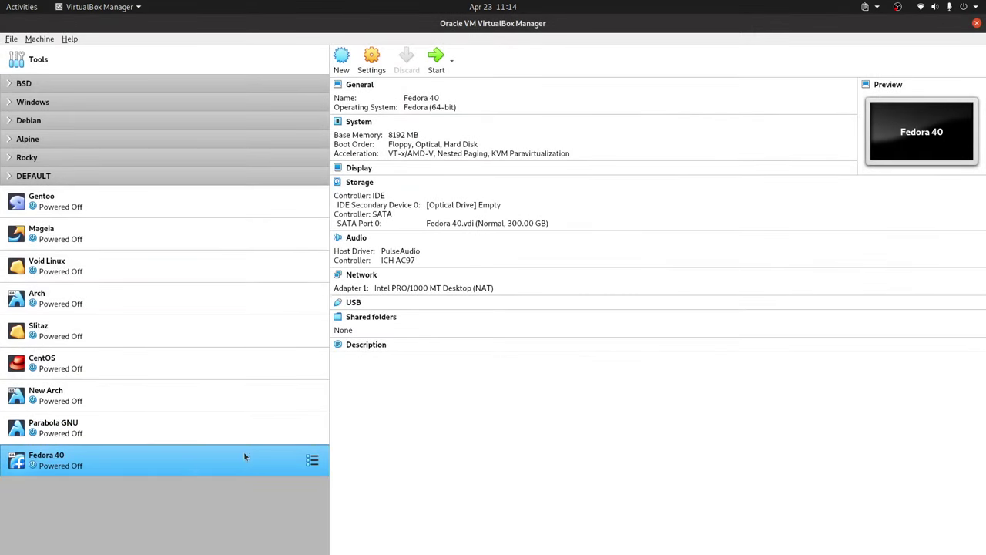
pyautogui.rightClick(243, 453)
# - Set the Fedora 40 boot order to Hard Disk before Optical, drop Floppy, and enable EFI
pyautogui.click(254, 226)
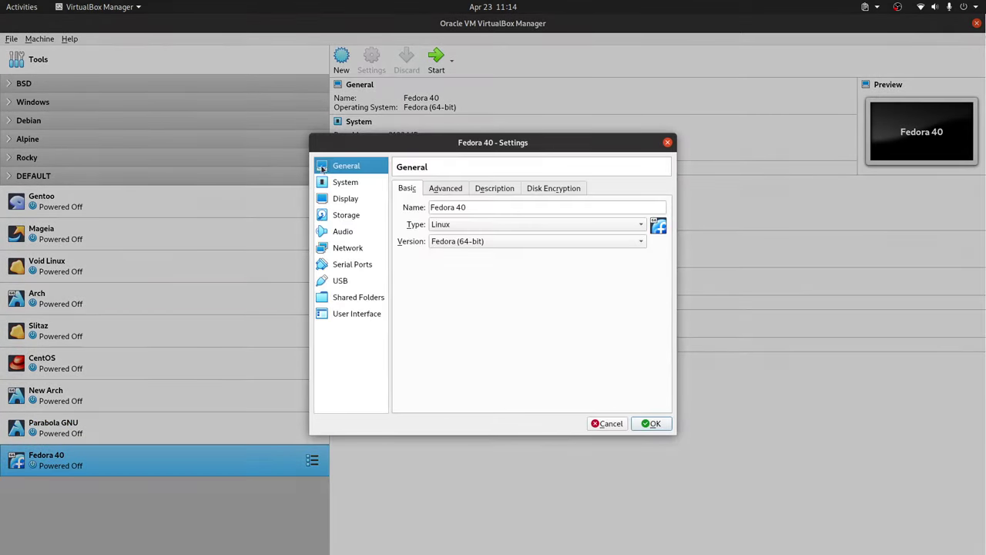
pyautogui.click(346, 182)
pyautogui.click(473, 234)
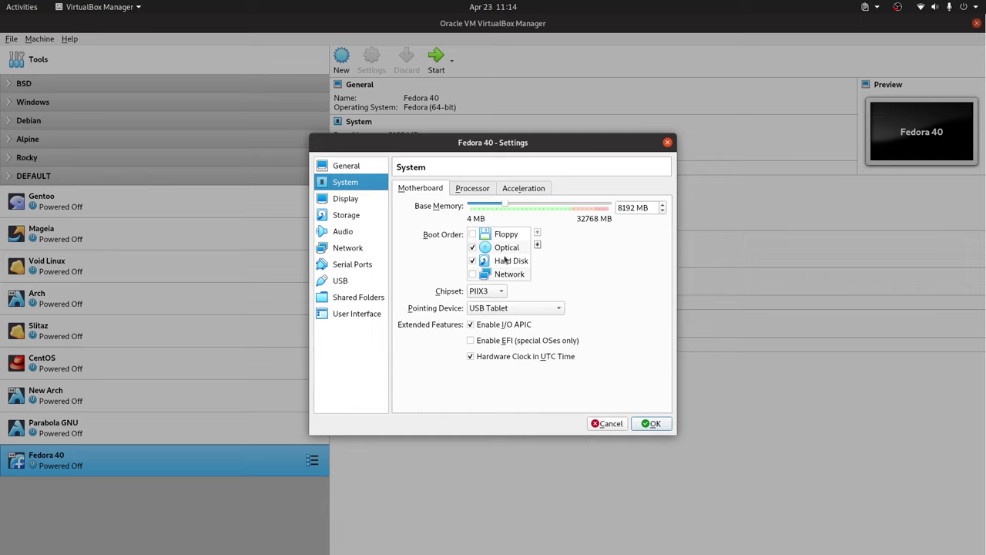
pyautogui.click(510, 262)
pyautogui.click(537, 232)
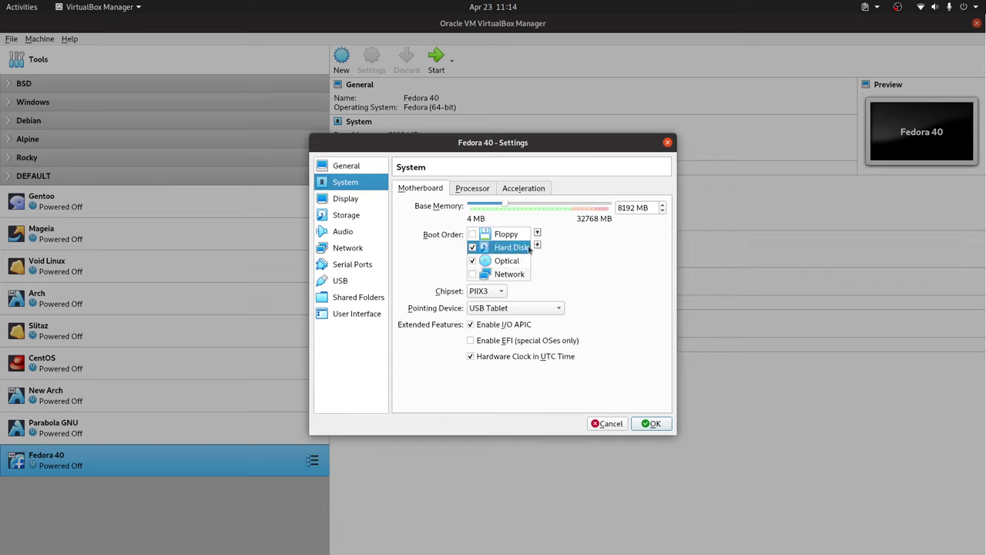
pyautogui.click(499, 341)
pyautogui.moveTo(562, 339)
# - Assign 4 processors to the VM and save the settings
pyautogui.click(472, 188)
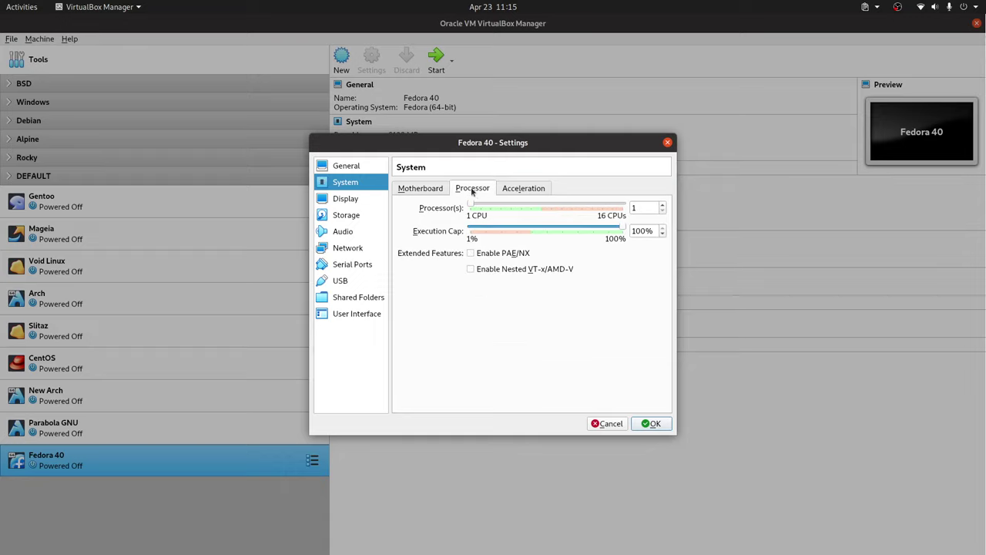
pyautogui.doubleClick(645, 208)
pyautogui.write('4')
pyautogui.click(421, 188)
pyautogui.click(651, 424)
pyautogui.click(312, 427)
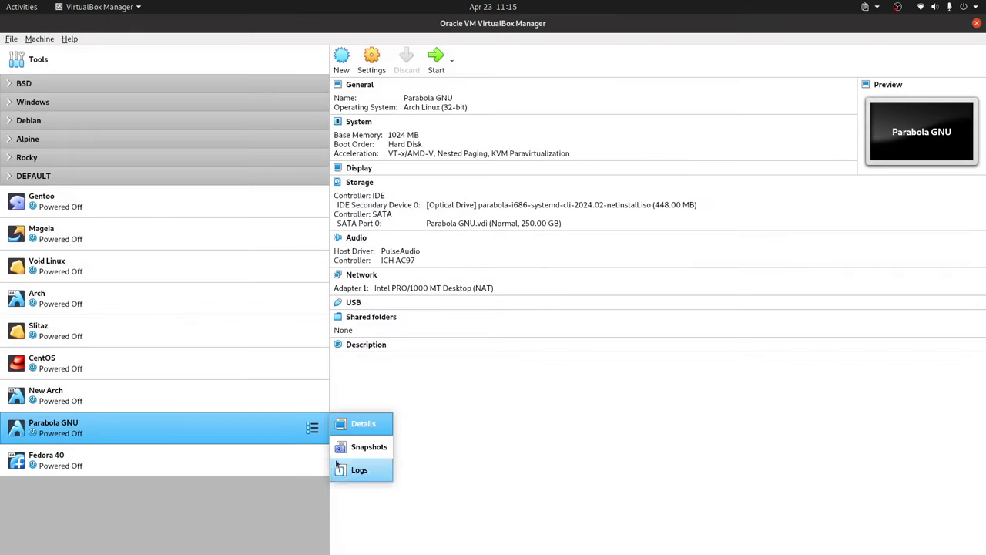
# - Boot Fedora 40 from Fedora-Workstation-Live-x86_64-40-1.14.iso using the 'Start Fedora-Workstation-Live 40' entry
pyautogui.click(510, 440)
pyautogui.doubleClick(251, 464)
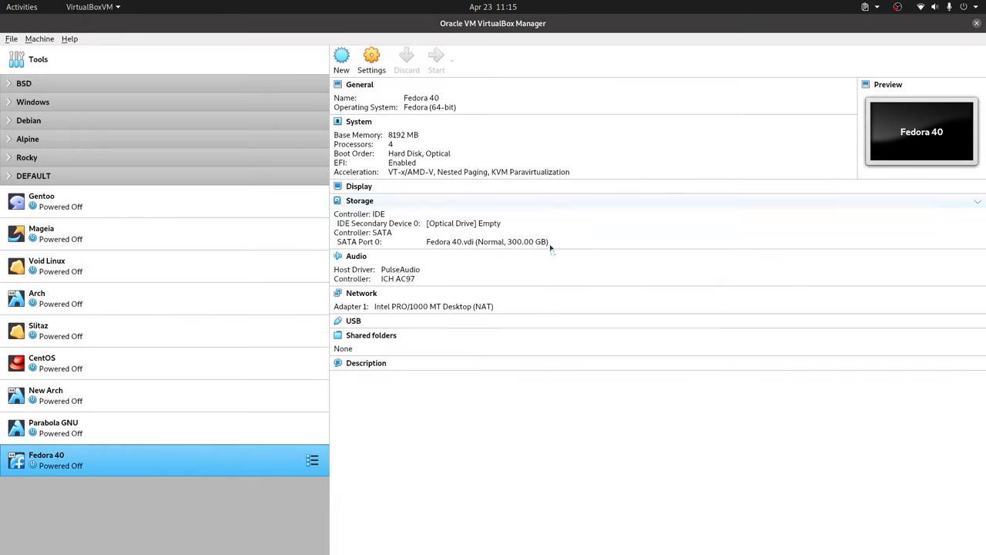
pyautogui.click(601, 310)
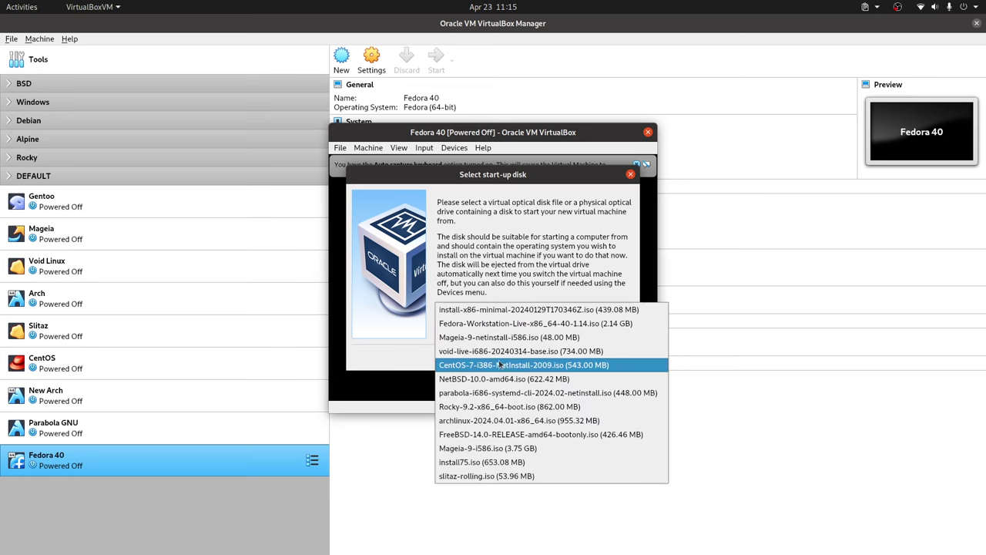
pyautogui.click(570, 324)
pyautogui.click(568, 359)
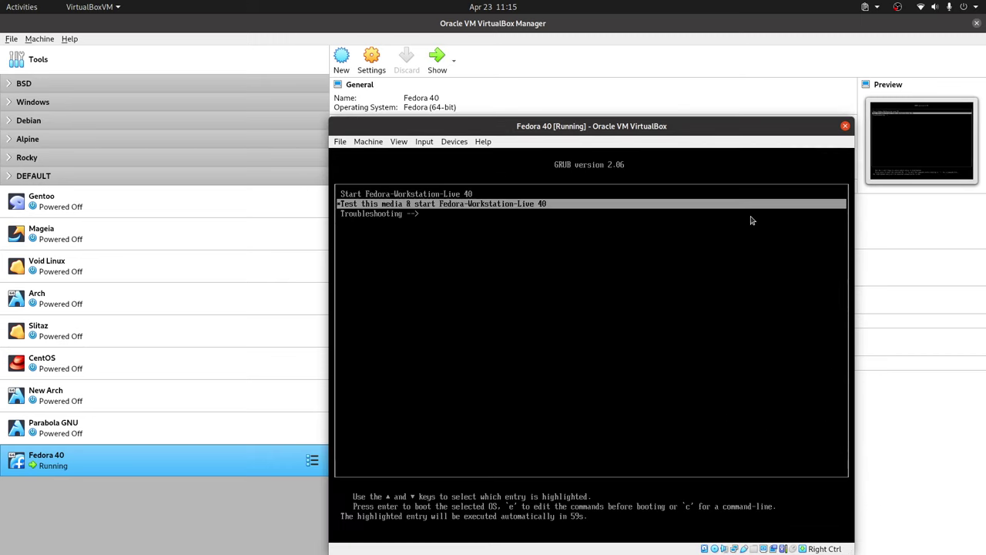
pyautogui.press('Up')
pyautogui.press('Return')
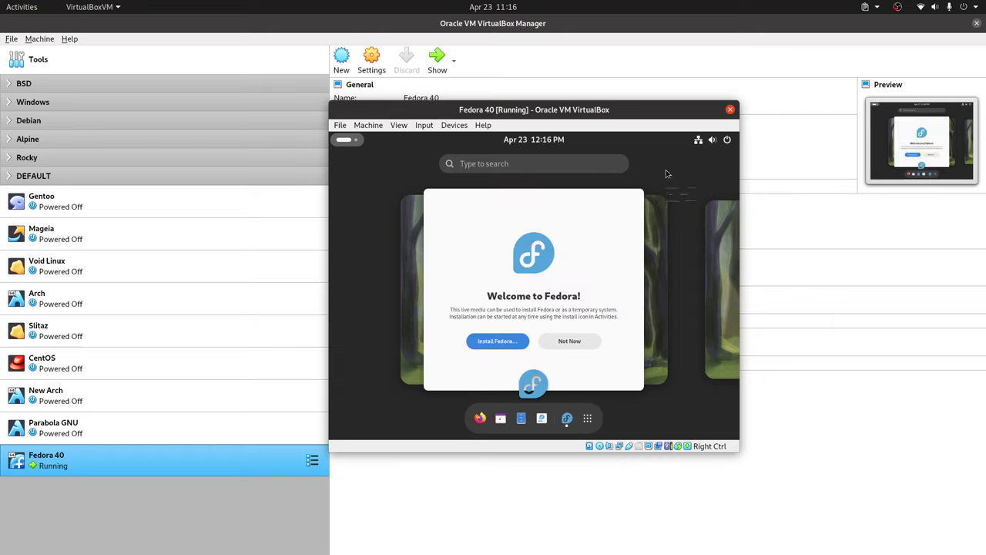
# - Open the guest's Displays settings by searching 'displ' in Activities
pyautogui.click(527, 163)
pyautogui.write('displ')
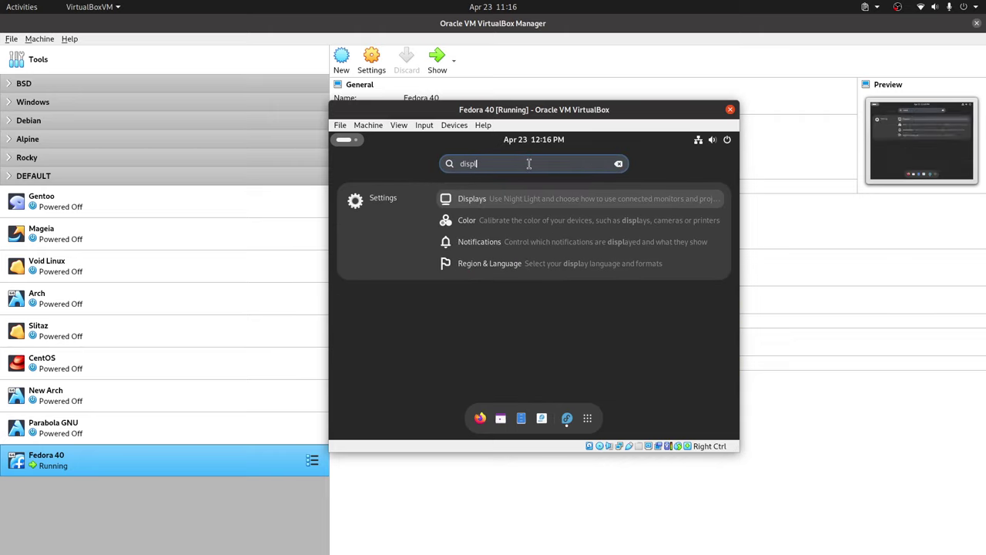
pyautogui.click(497, 200)
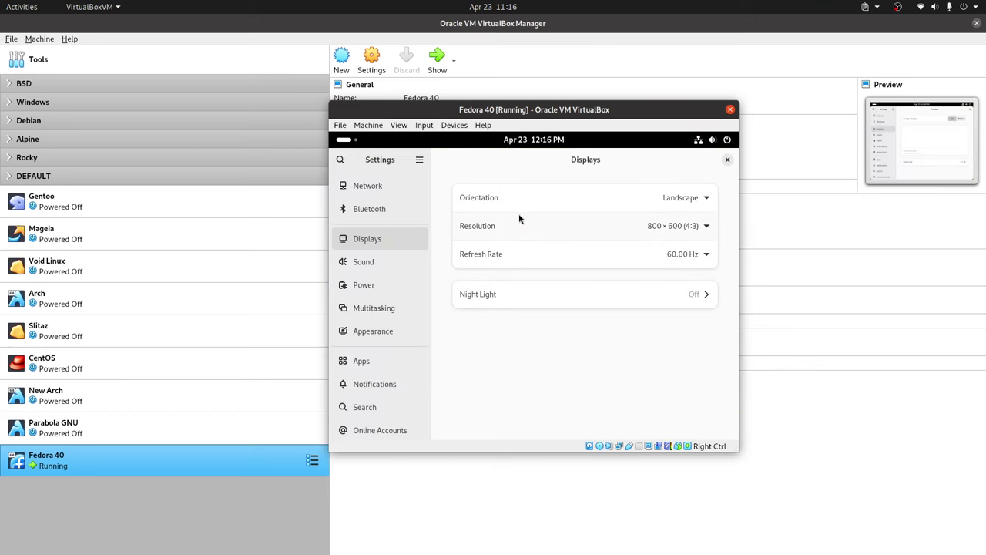
# - Set the resolution to 1440 × 900 (16:10), apply and keep it, then close Settings
pyautogui.click(706, 228)
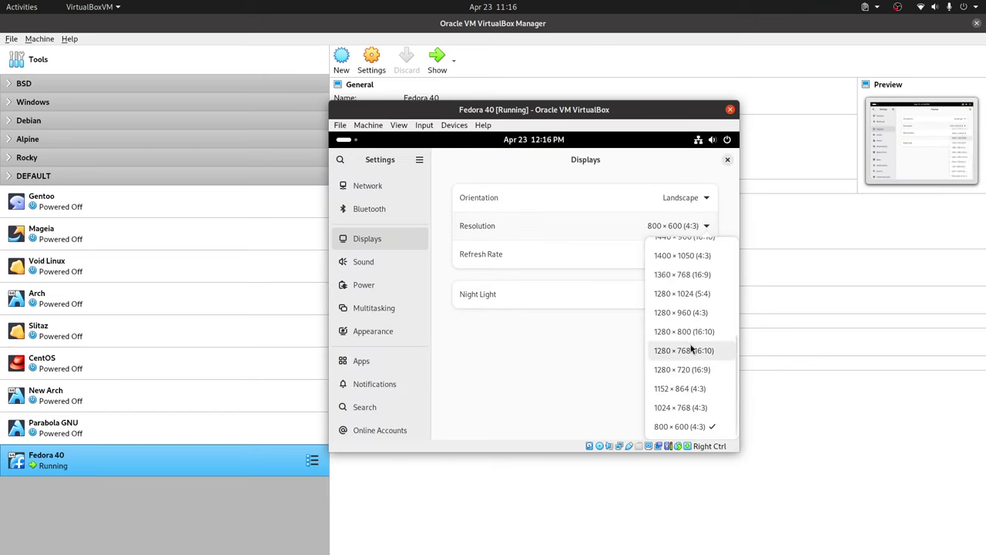
pyautogui.click(692, 260)
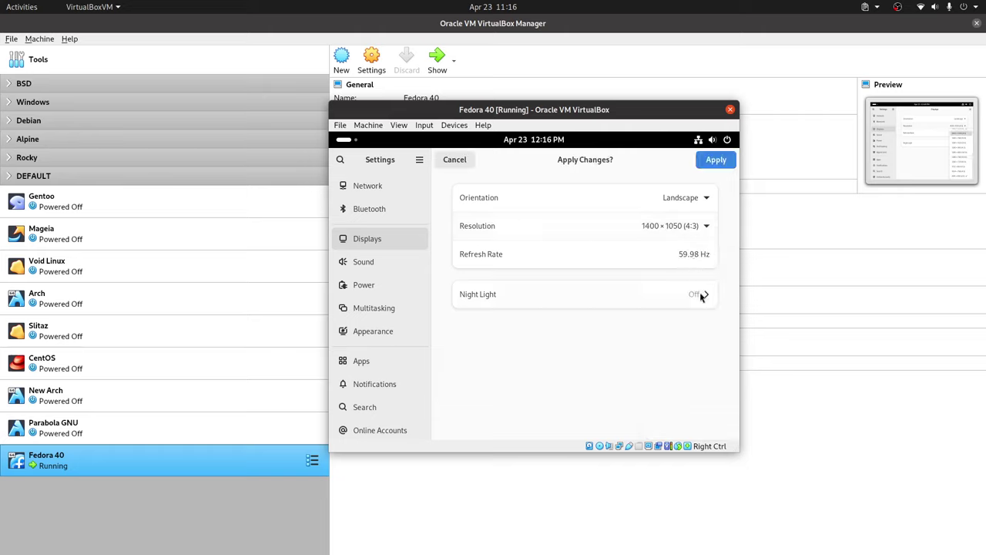
pyautogui.click(703, 208)
pyautogui.click(633, 202)
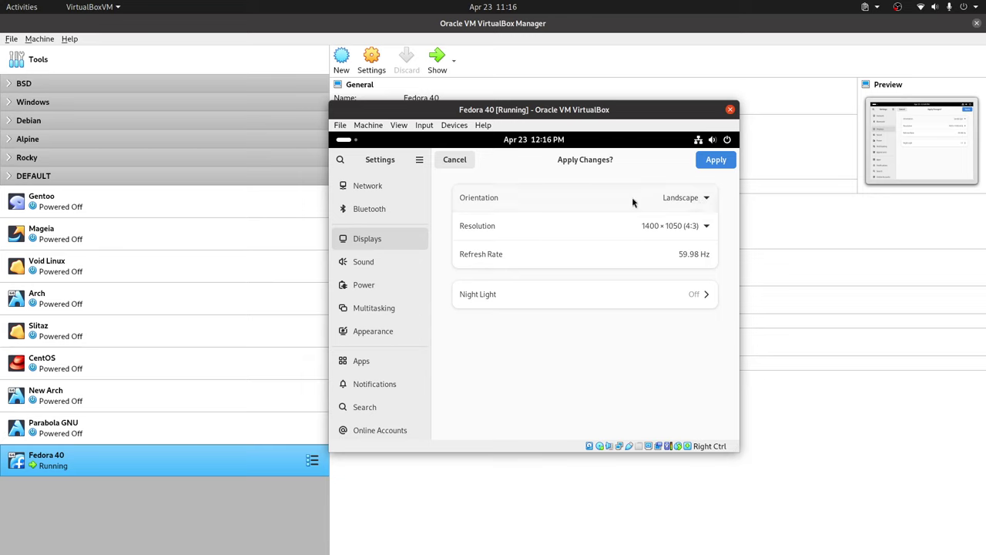
pyautogui.click(704, 225)
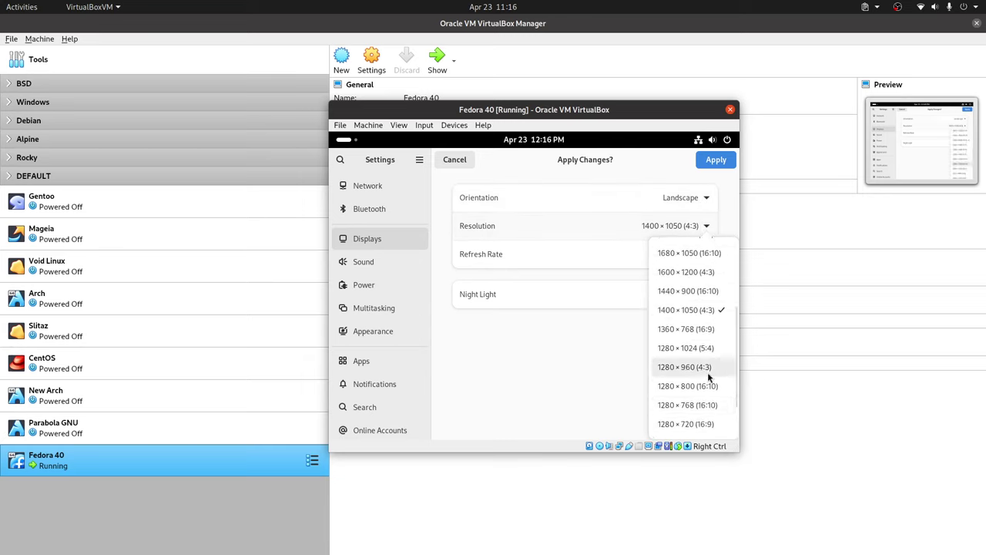
pyautogui.click(688, 263)
pyautogui.click(715, 161)
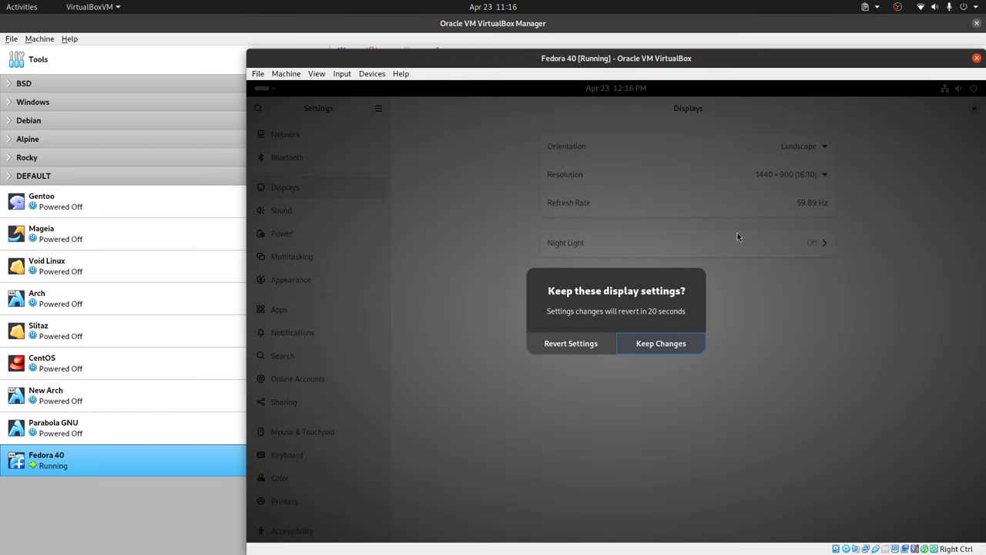
pyautogui.click(642, 348)
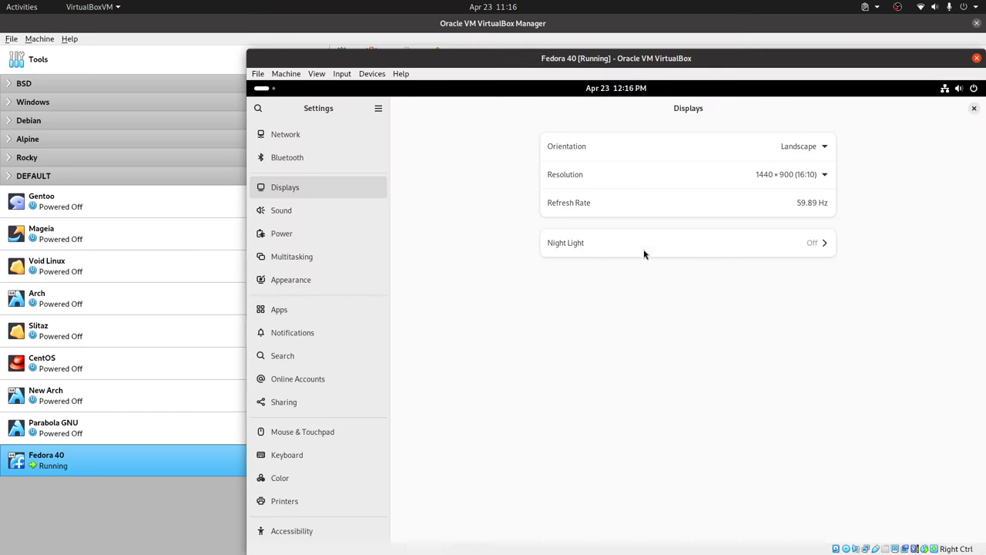
pyautogui.click(974, 109)
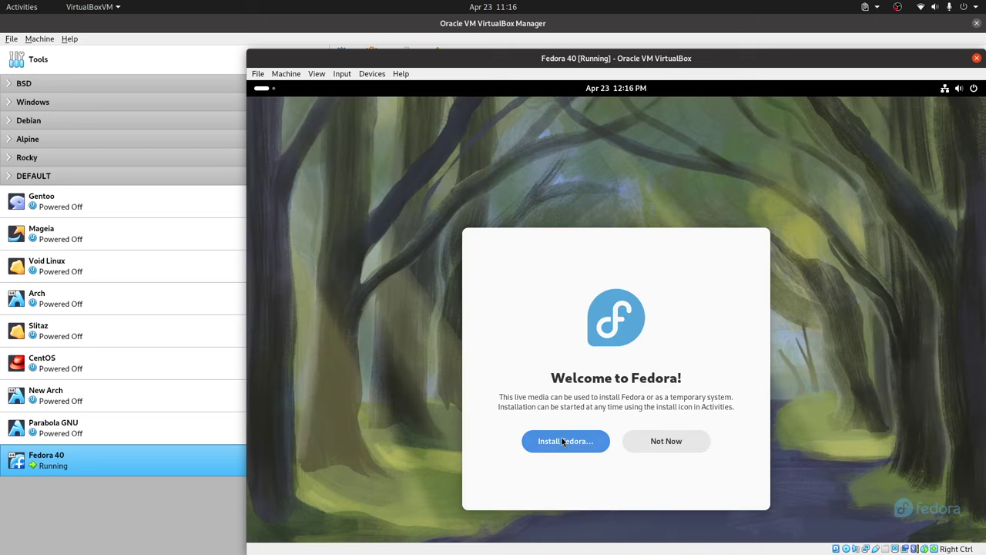
# - Launch the Fedora installer and select Español as the installation language
pyautogui.click(566, 437)
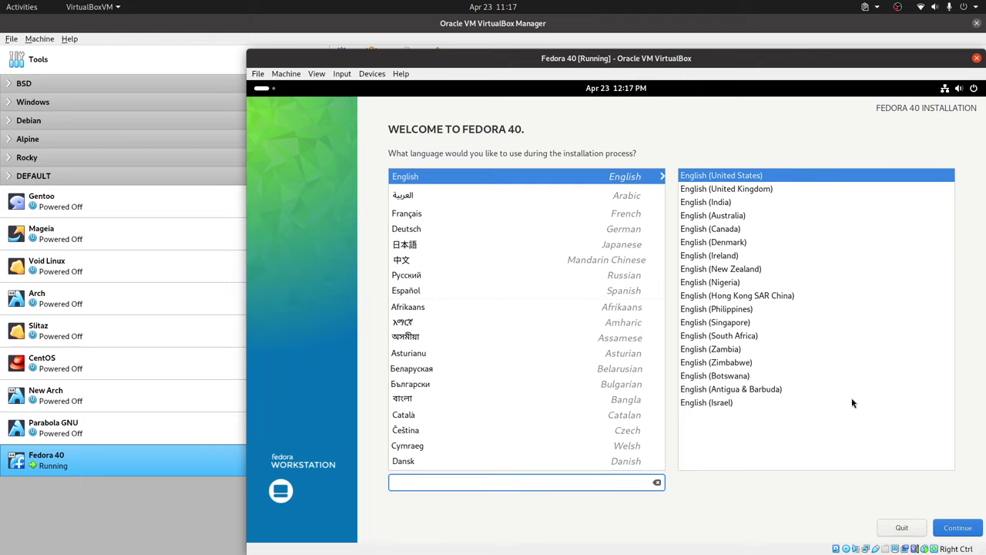
pyautogui.click(434, 291)
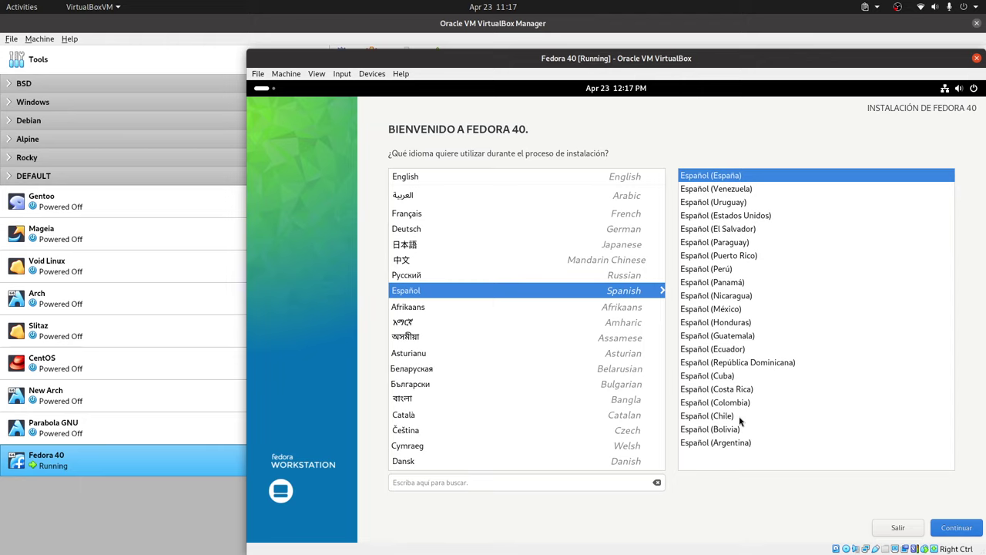
# - Continue from the language page to the Resumen de la instalación screen
pyautogui.click(957, 529)
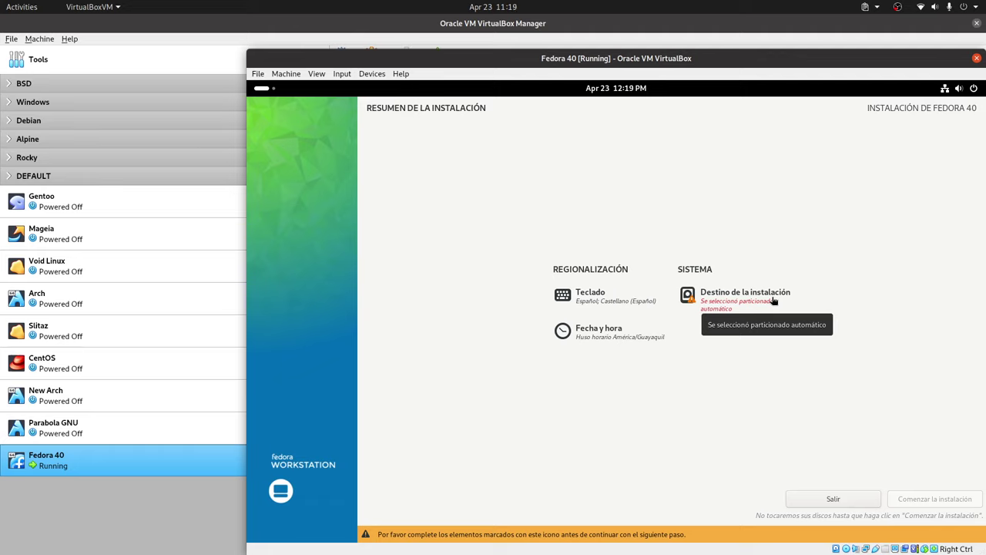
# - Choose Personalizada avanzada (Blivet-GUI) in Destino de la instalación and confirm with Hecho
pyautogui.click(730, 305)
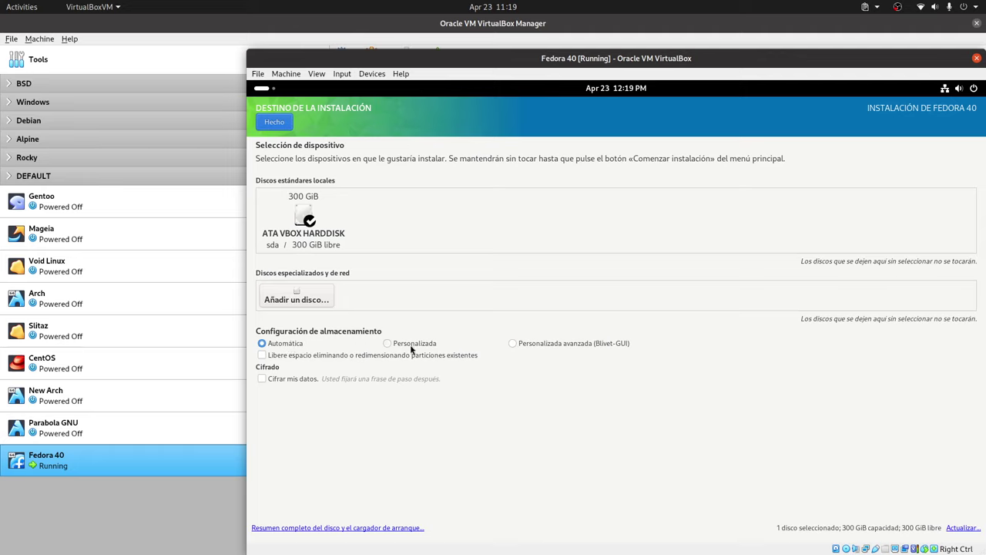
pyautogui.click(513, 345)
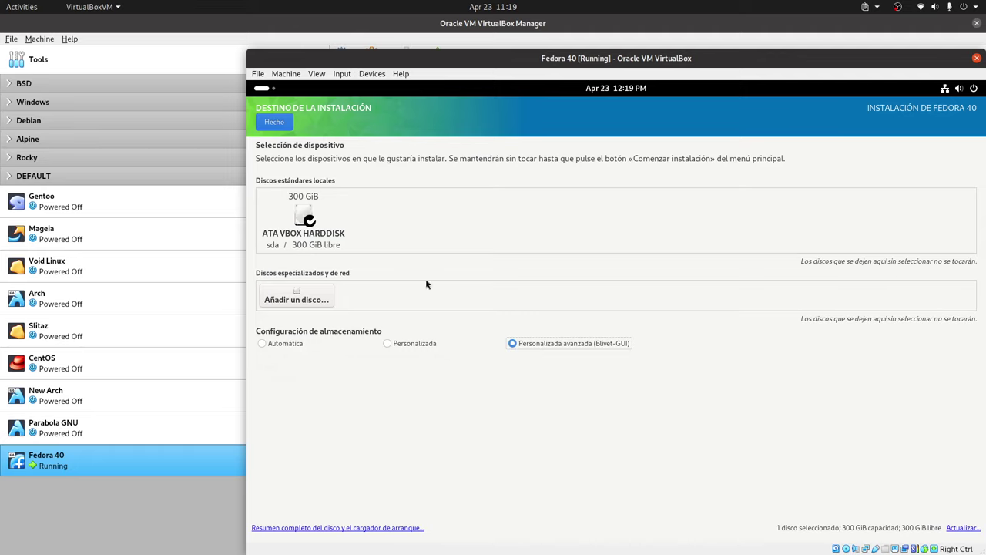
pyautogui.click(283, 124)
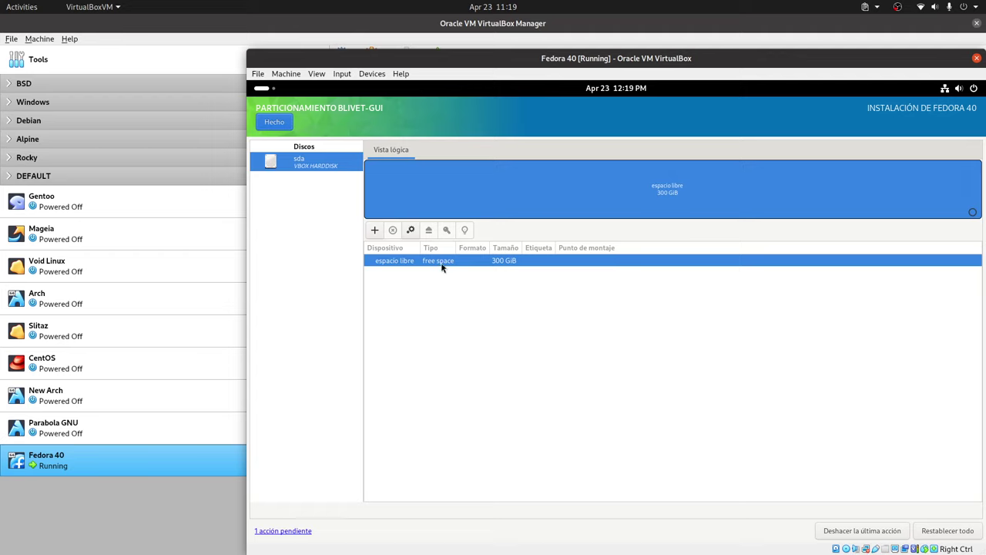
pyautogui.rightClick(442, 267)
pyautogui.moveTo(497, 297)
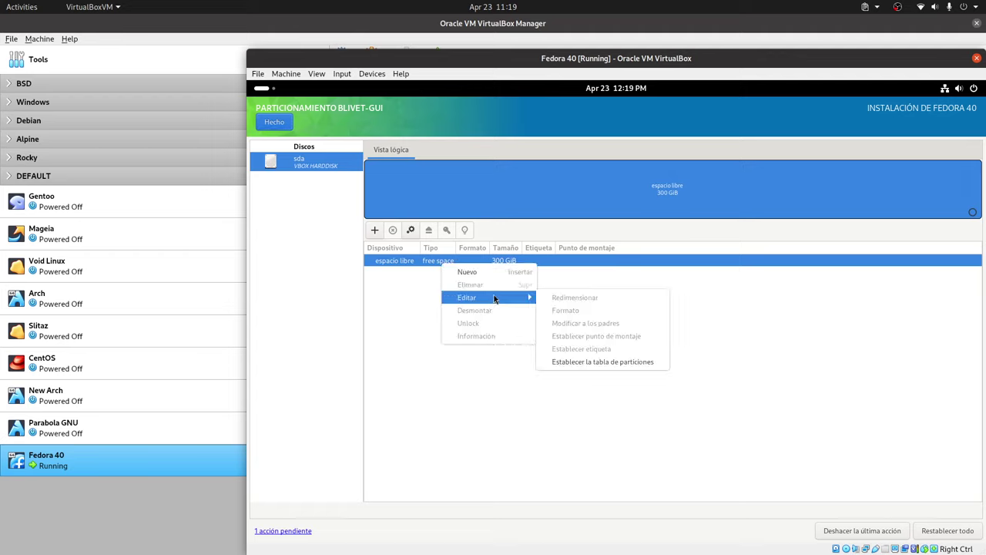
pyautogui.click(622, 362)
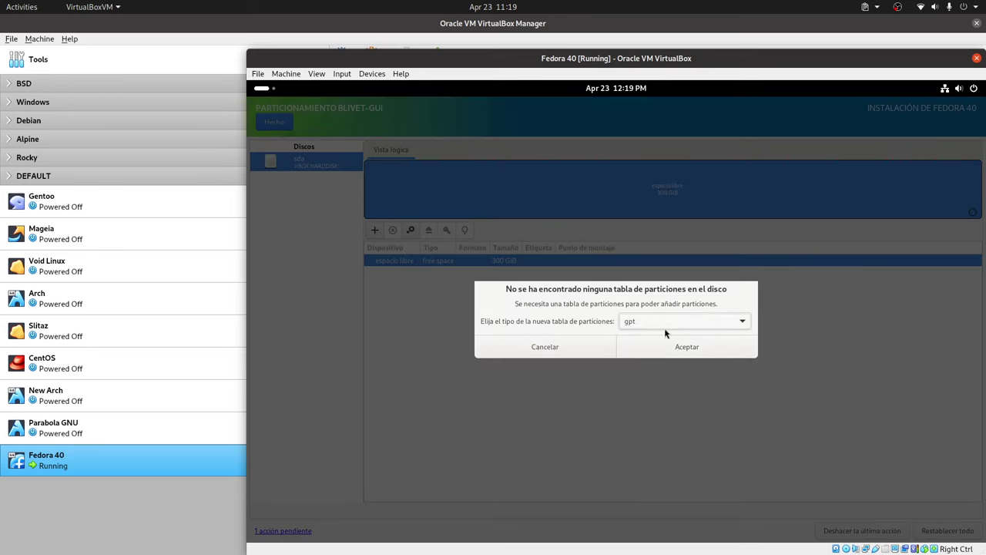
pyautogui.click(577, 353)
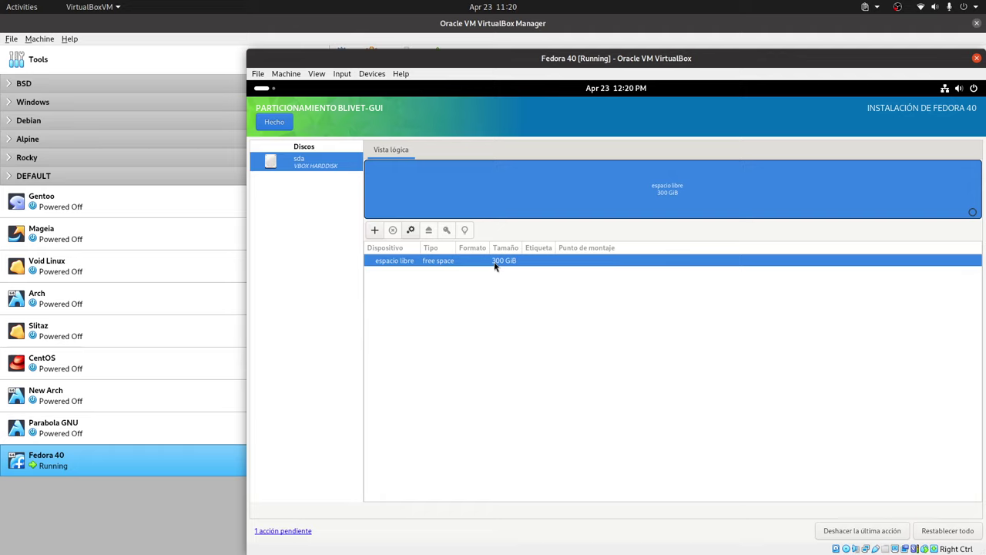
# - Add a new partition in sda's free space with a size of 512 MiB
pyautogui.click(374, 230)
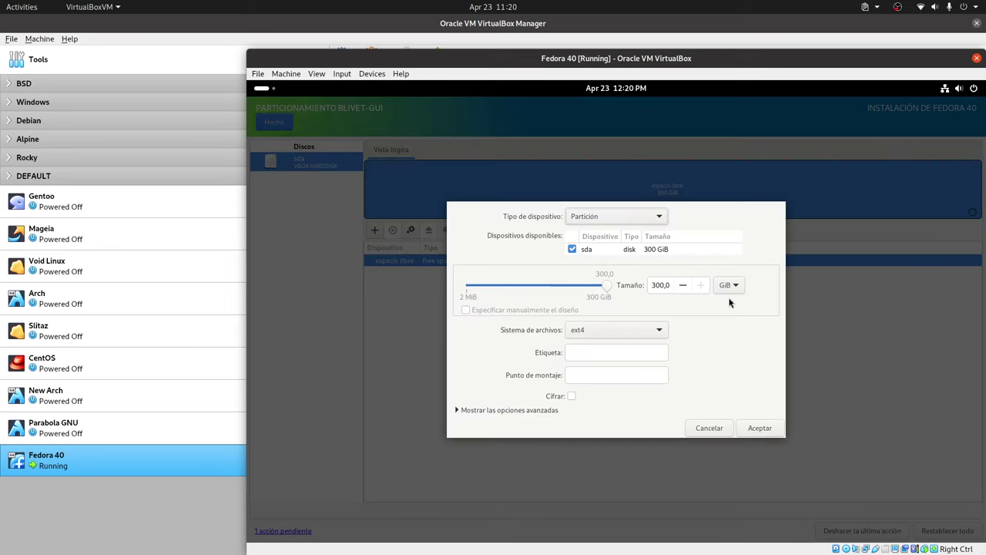
pyautogui.click(729, 286)
pyautogui.click(724, 271)
pyautogui.click(655, 286)
pyautogui.doubleClick(656, 286)
pyautogui.write('512')
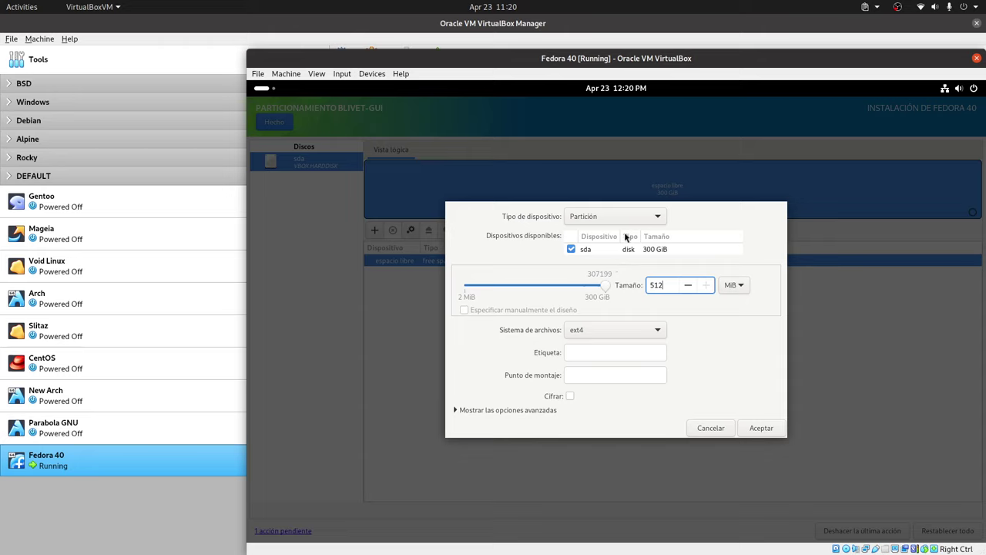
# - Make it an EFI System Partition mounted at /boot/efi and create it
pyautogui.click(629, 331)
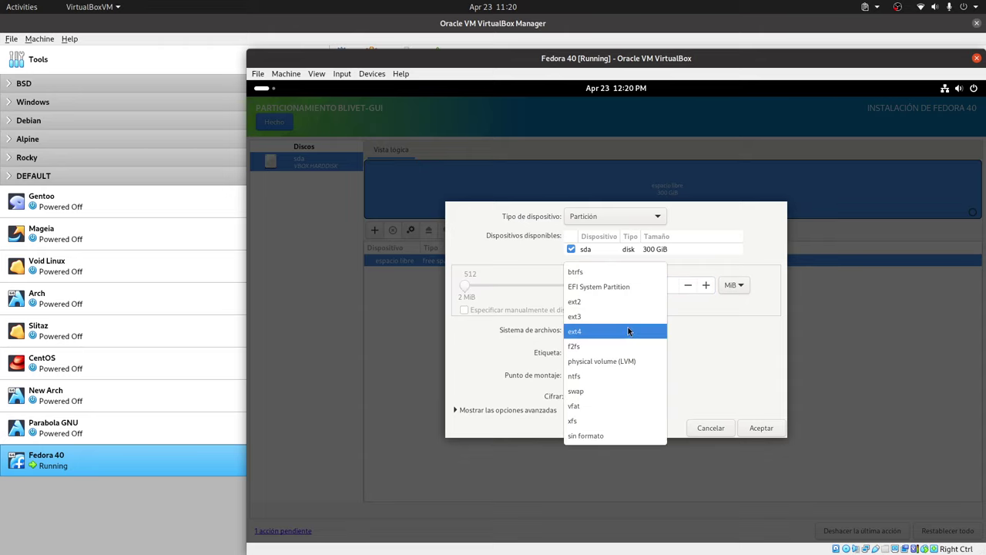
pyautogui.click(612, 286)
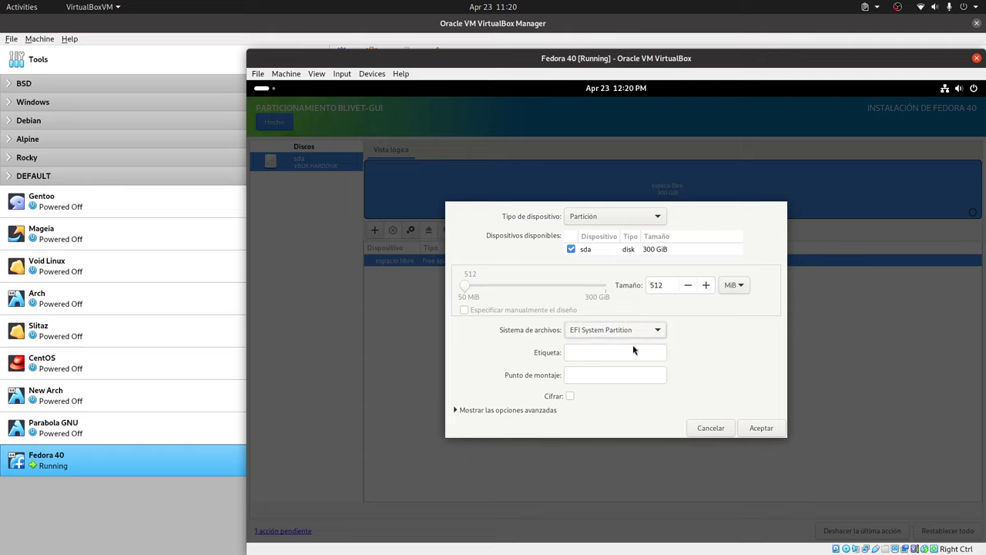
pyautogui.click(617, 376)
pyautogui.write('/boot/efi')
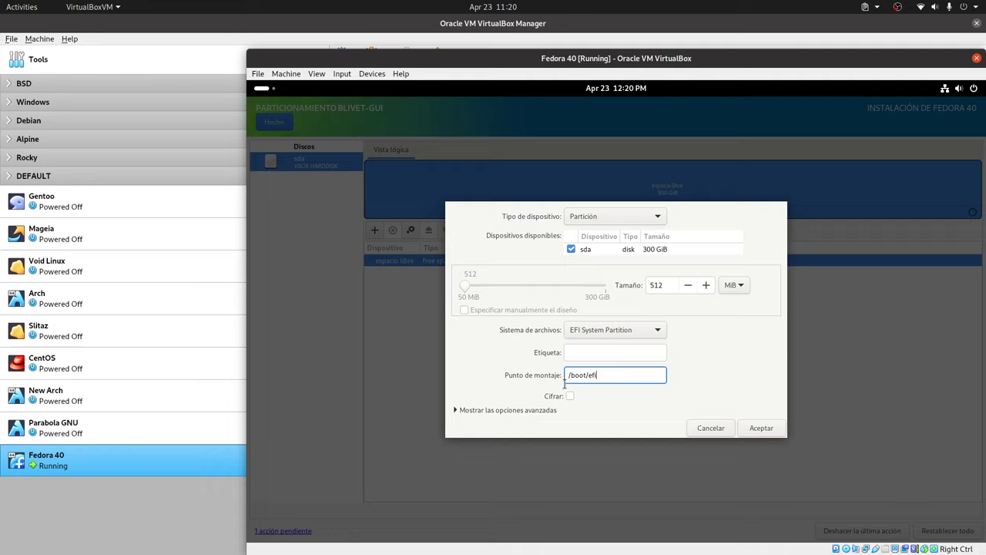
pyautogui.click(545, 410)
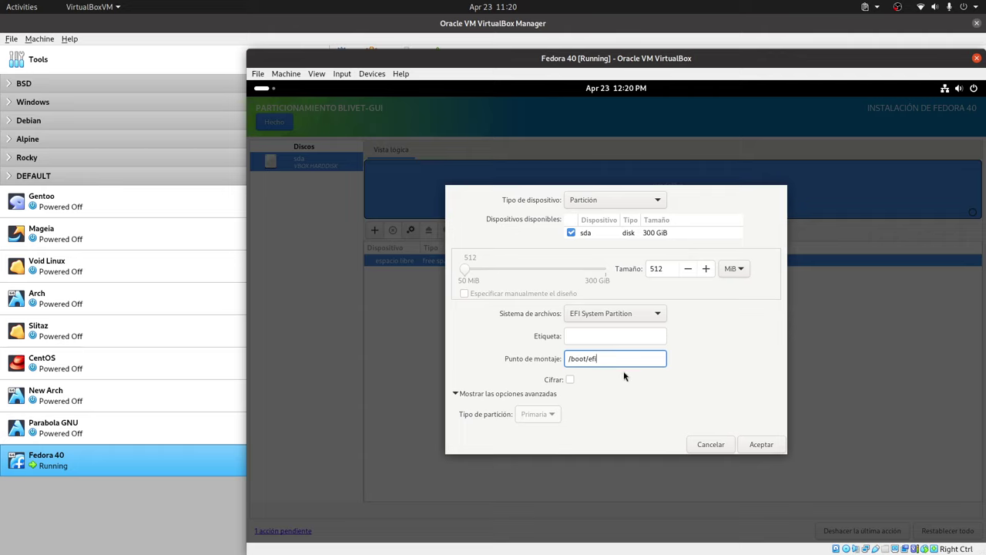
pyautogui.click(598, 339)
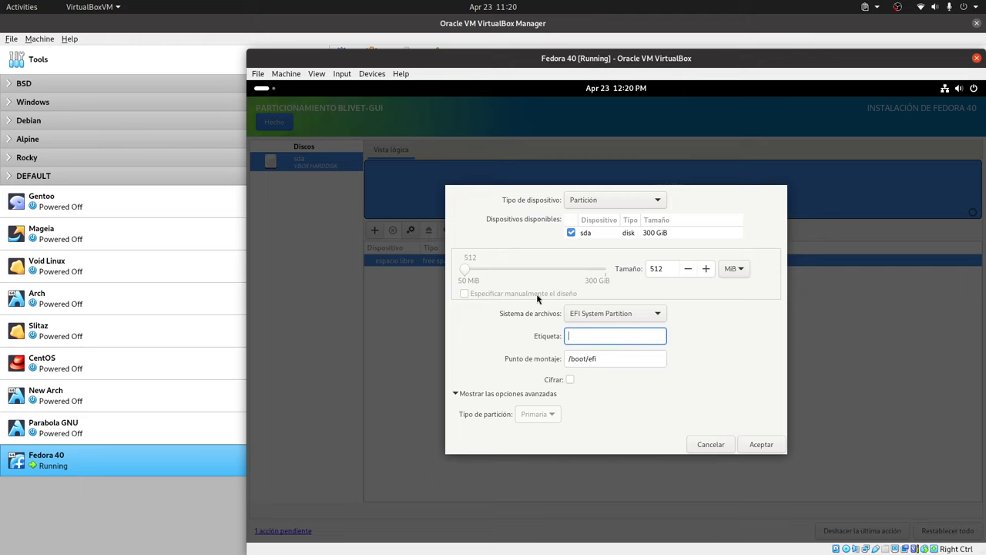
pyautogui.click(761, 443)
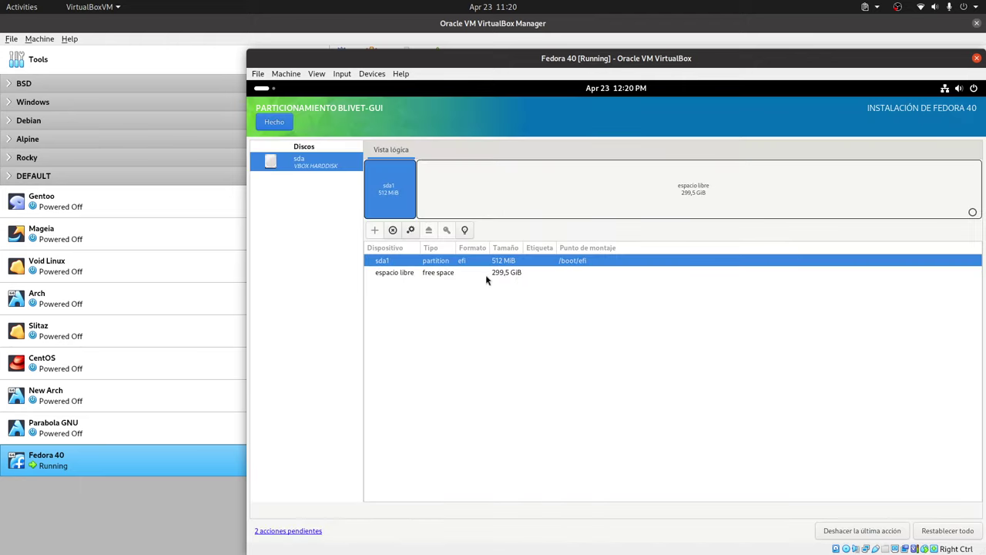
# - Create sda2 in the free space as a 10,5 GiB xfs partition mounted at /
pyautogui.press('Down')
pyautogui.press('Return')
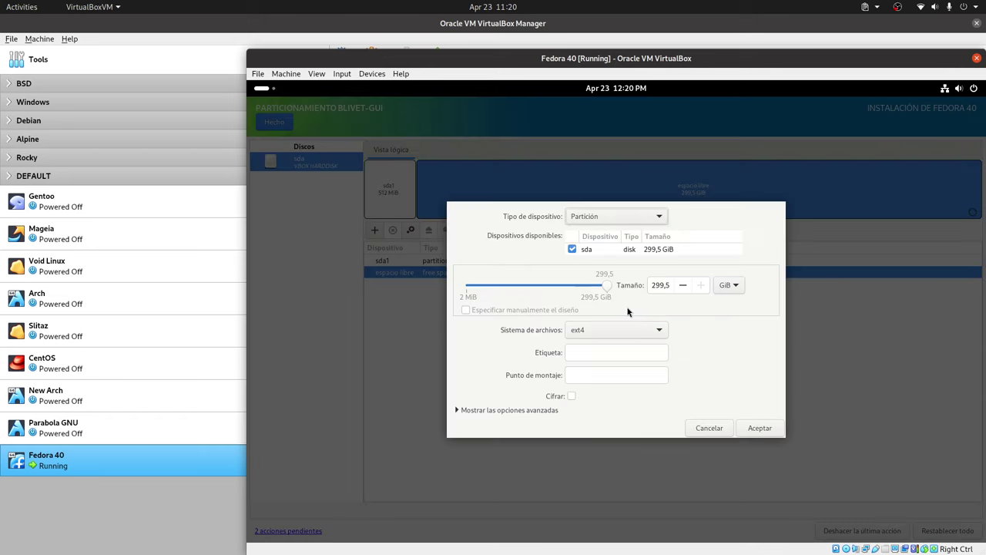
pyautogui.click(620, 333)
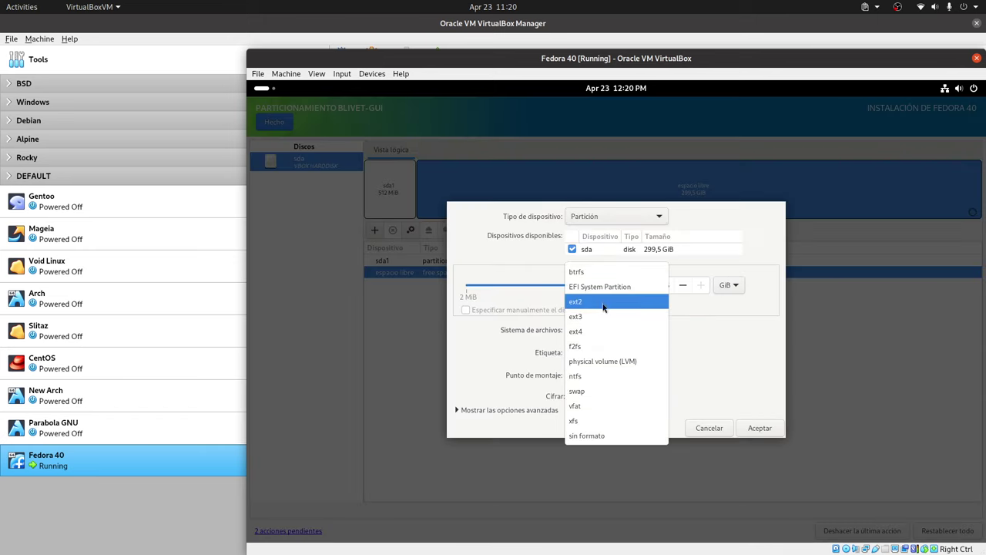
pyautogui.click(589, 420)
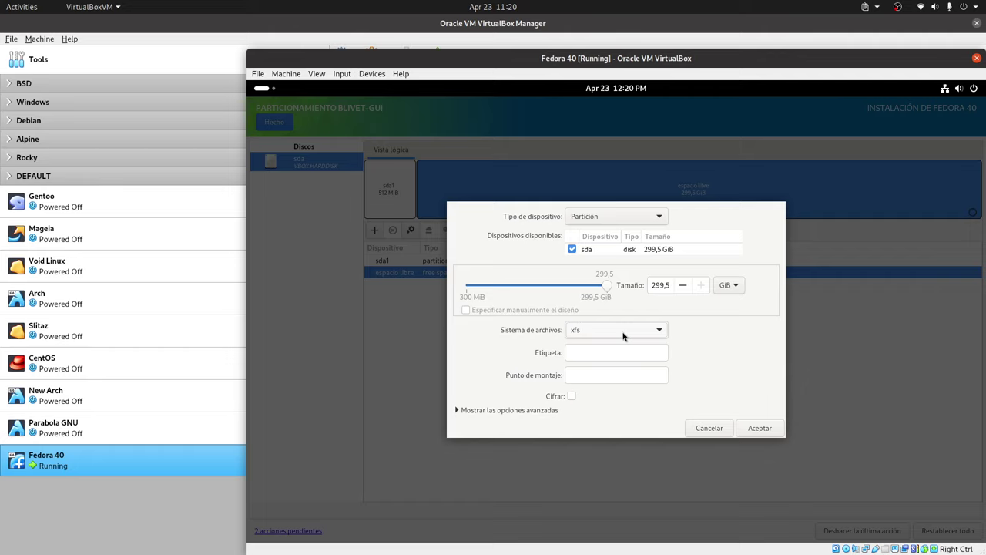
pyautogui.doubleClick(660, 286)
pyautogui.write('10')
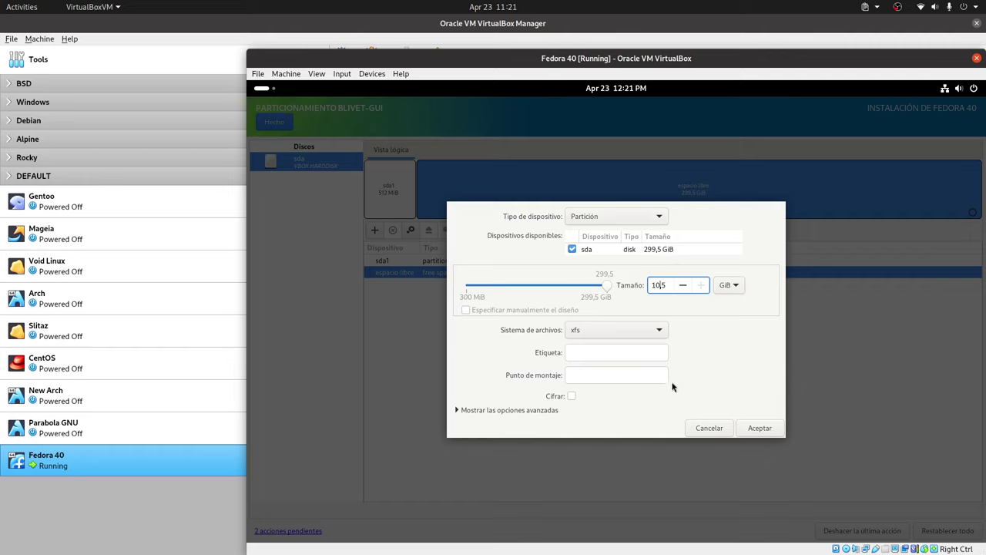
pyautogui.click(607, 374)
pyautogui.write('/')
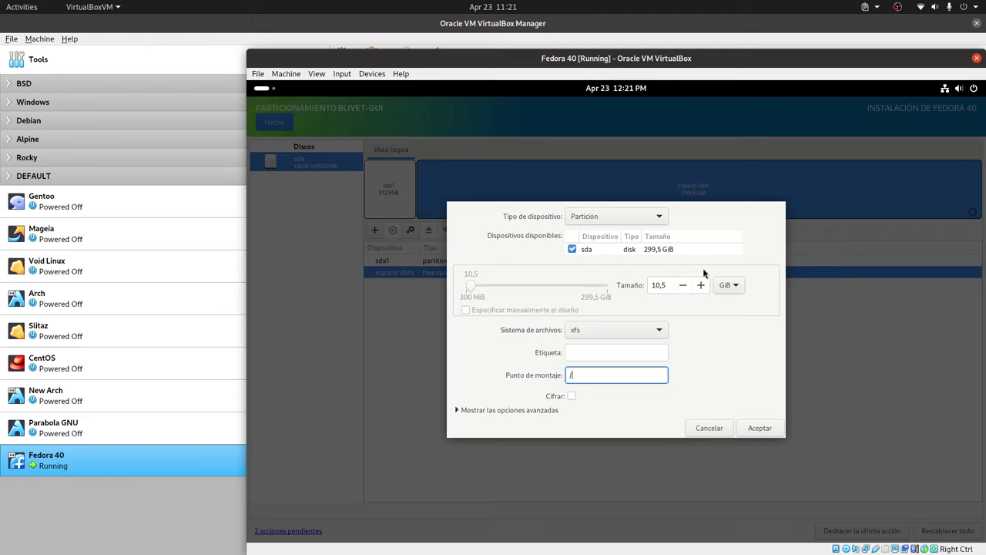
pyautogui.click(497, 410)
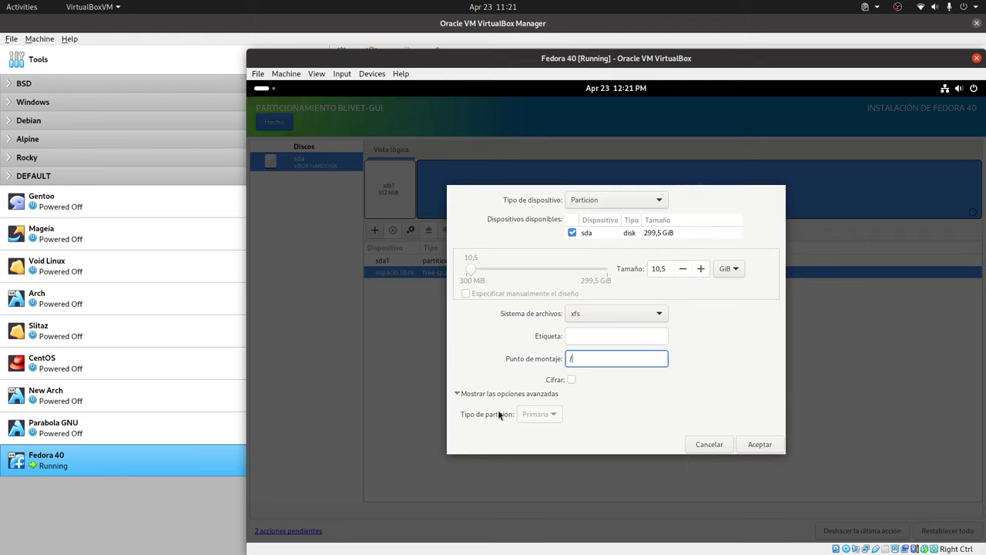
pyautogui.click(765, 437)
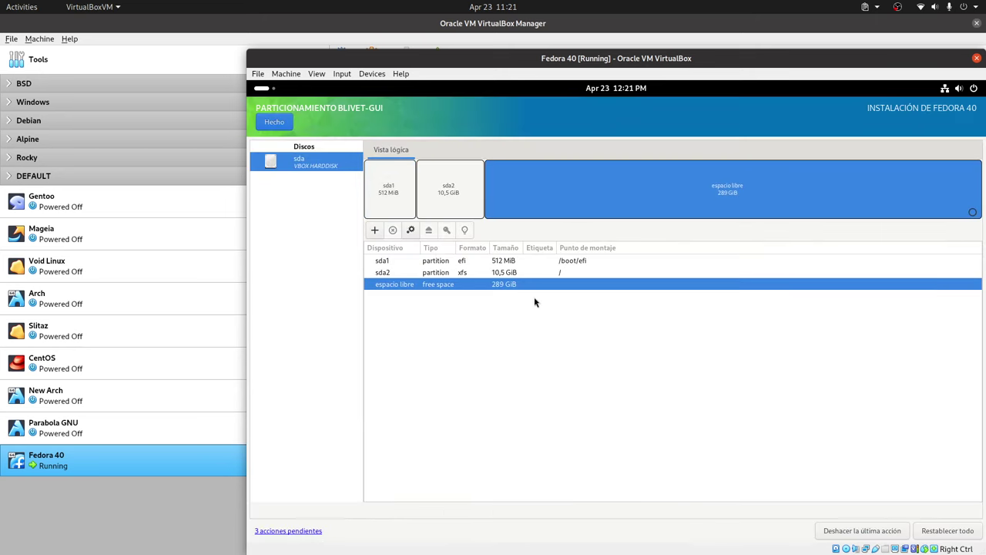
# - Add sda3 as a 285 GiB xfs partition without a mount point, leaving 4 GiB free
pyautogui.click(375, 230)
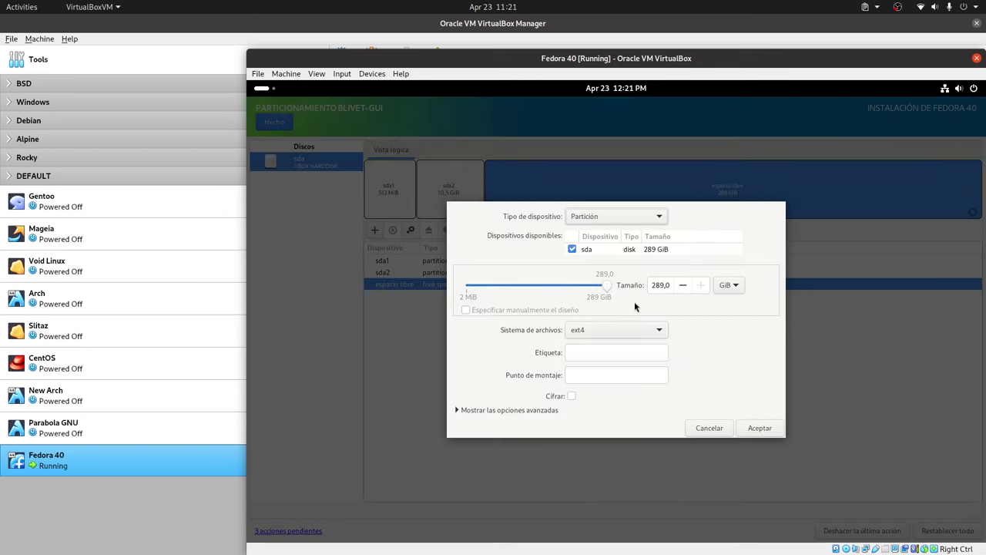
pyautogui.doubleClick(661, 288)
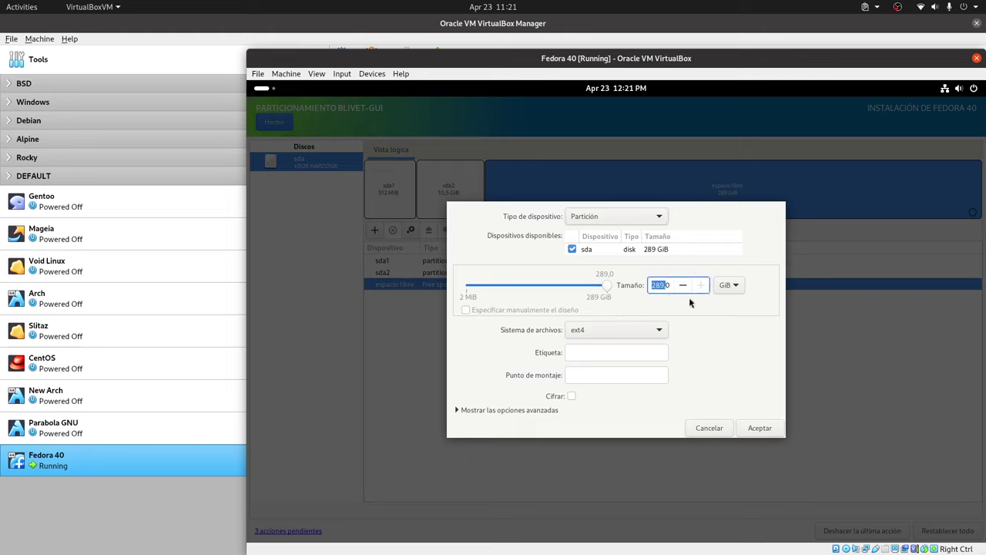
pyautogui.press('Right')
pyautogui.click(583, 333)
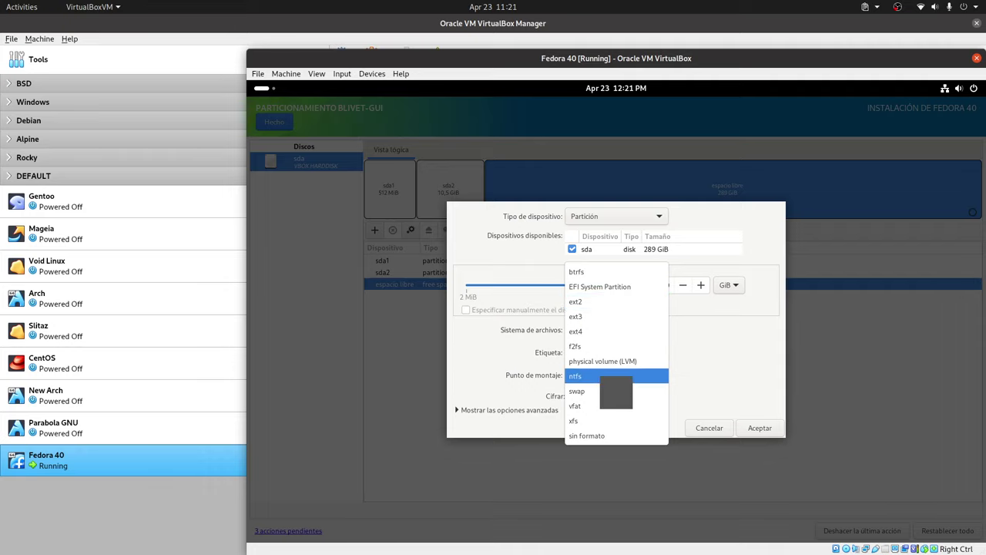
pyautogui.click(616, 420)
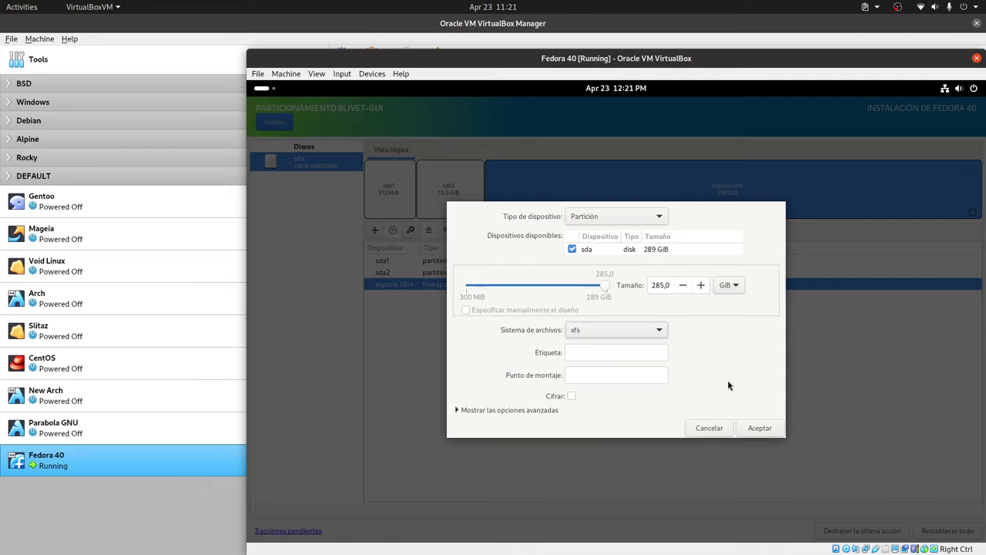
pyautogui.click(759, 428)
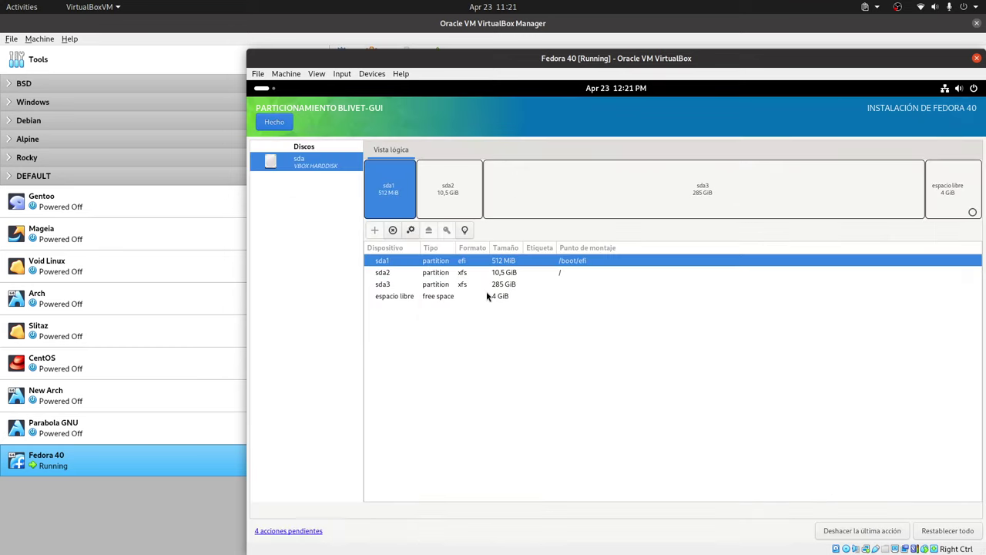
pyautogui.click(503, 297)
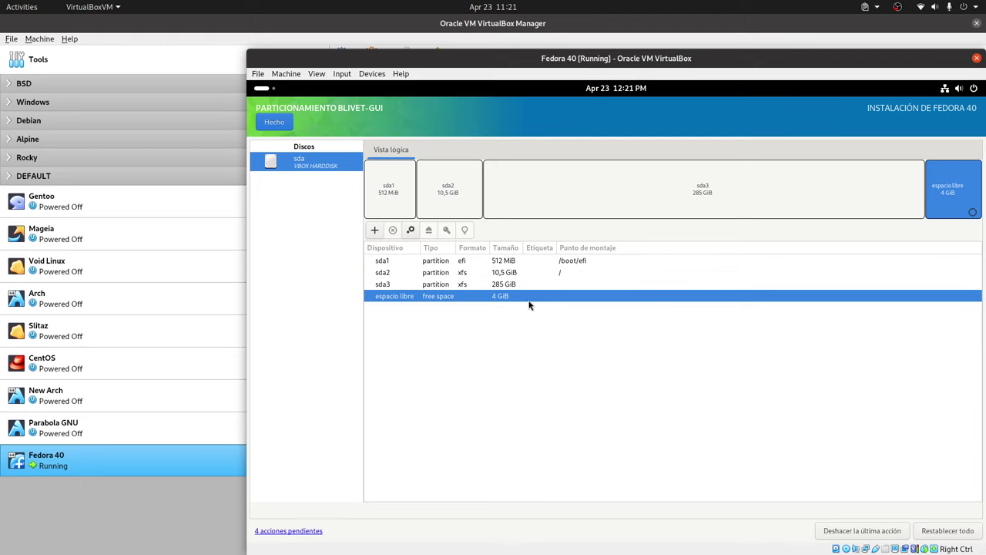
# - Turn the remaining 4 GiB free space into swap partition sda4
pyautogui.rightClick(533, 298)
pyautogui.click(568, 307)
pyautogui.click(627, 333)
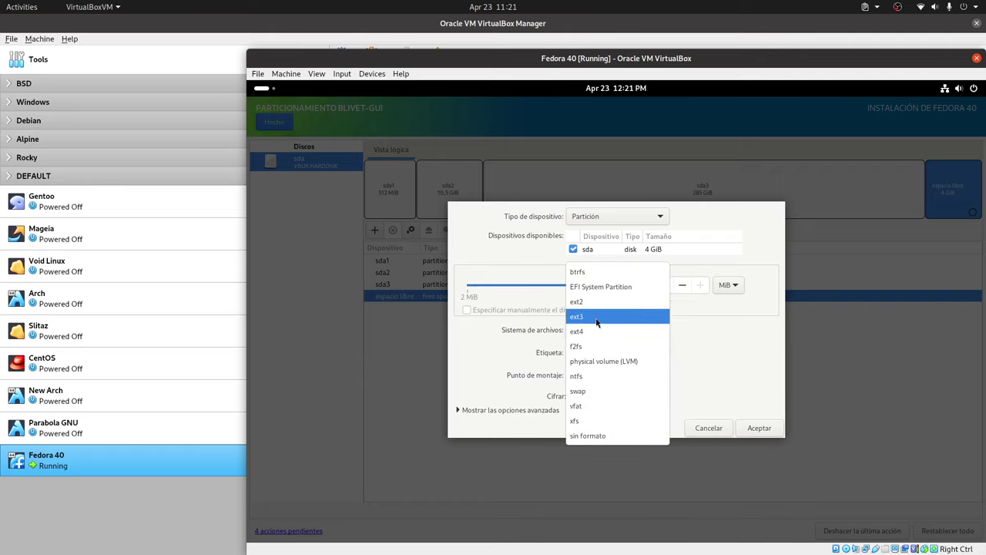
pyautogui.click(601, 391)
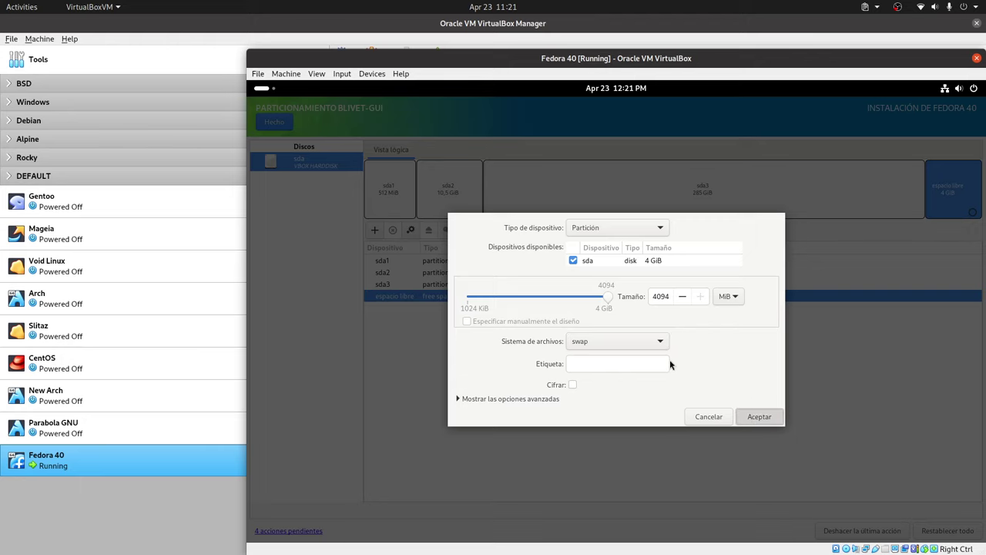
pyautogui.press('Return')
# - Set sda3's mount point to /home
pyautogui.click(508, 284)
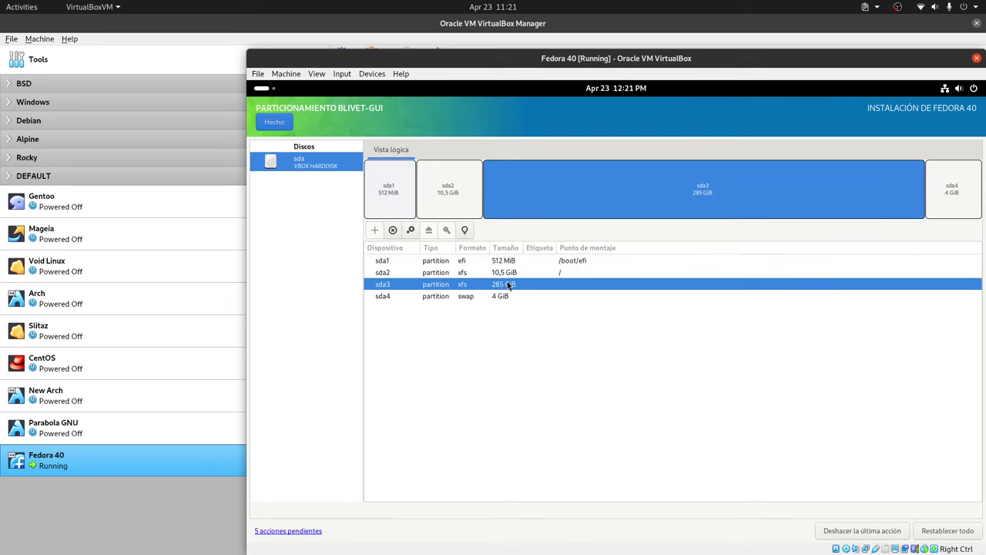
pyautogui.rightClick(508, 285)
pyautogui.moveTo(564, 318)
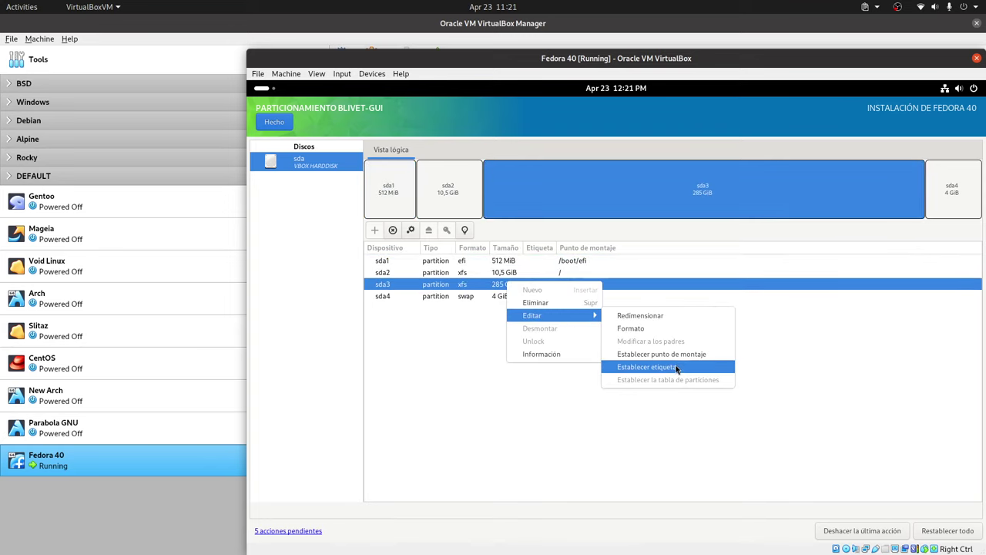
pyautogui.click(661, 355)
pyautogui.write('/home')
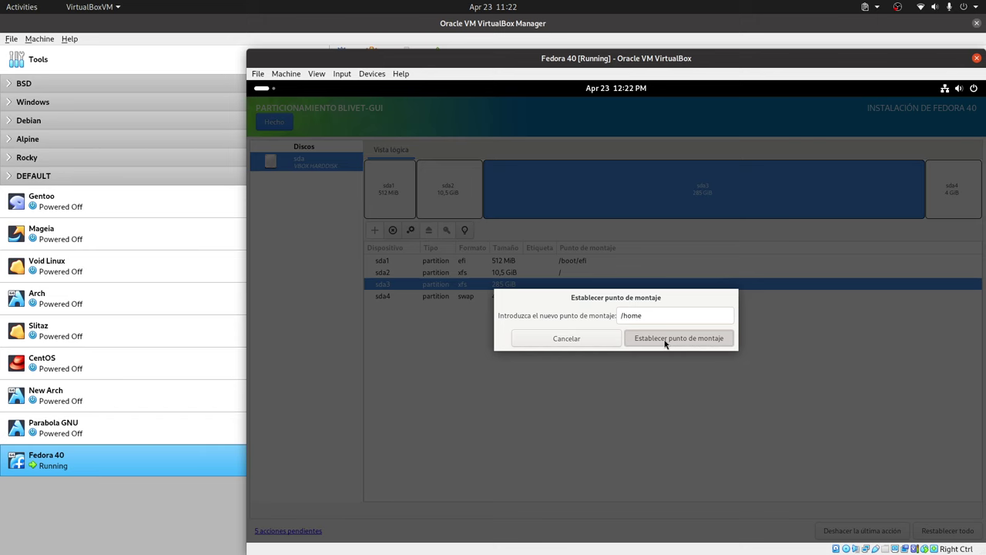
pyautogui.click(730, 345)
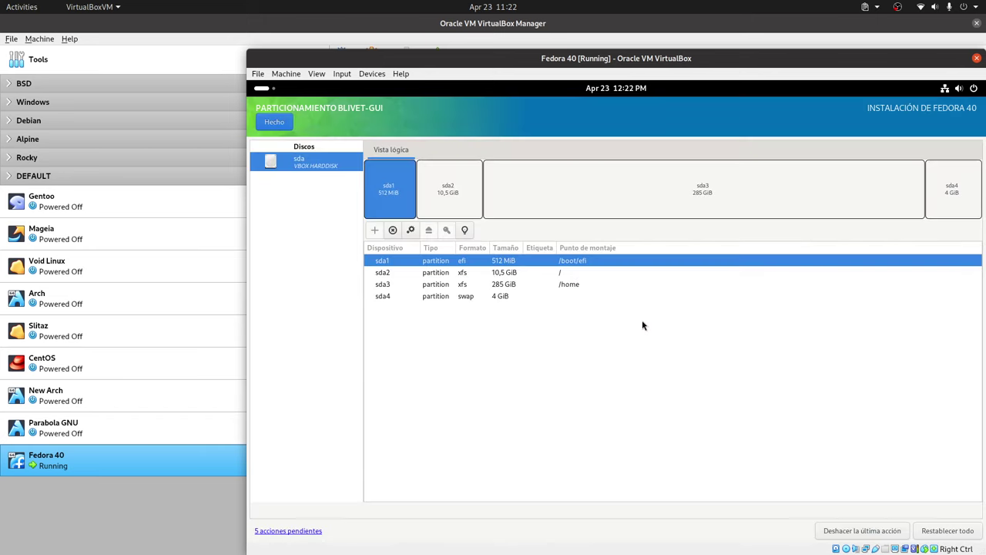
# - Accept the partitioning change summary and start the Fedora 40 installation
pyautogui.click(274, 123)
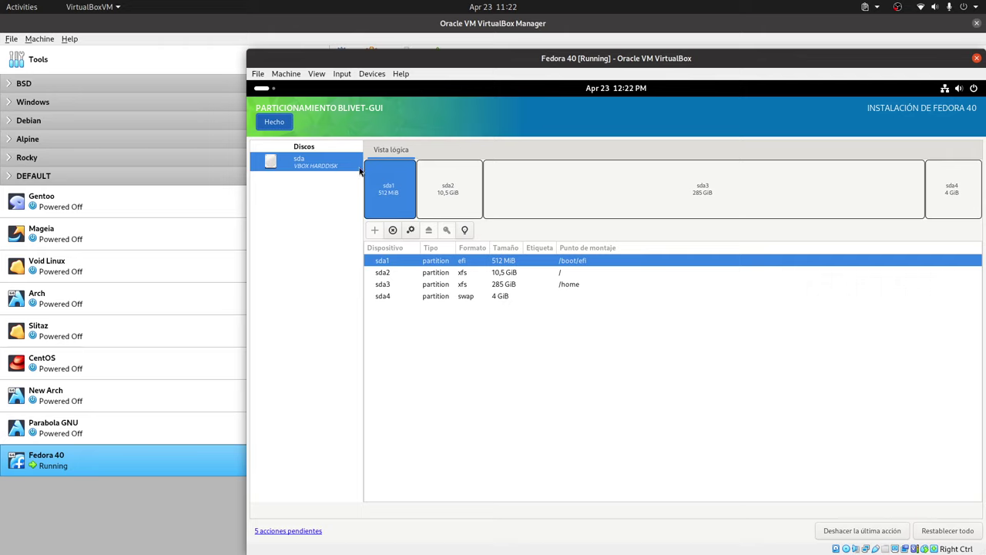
pyautogui.click(762, 417)
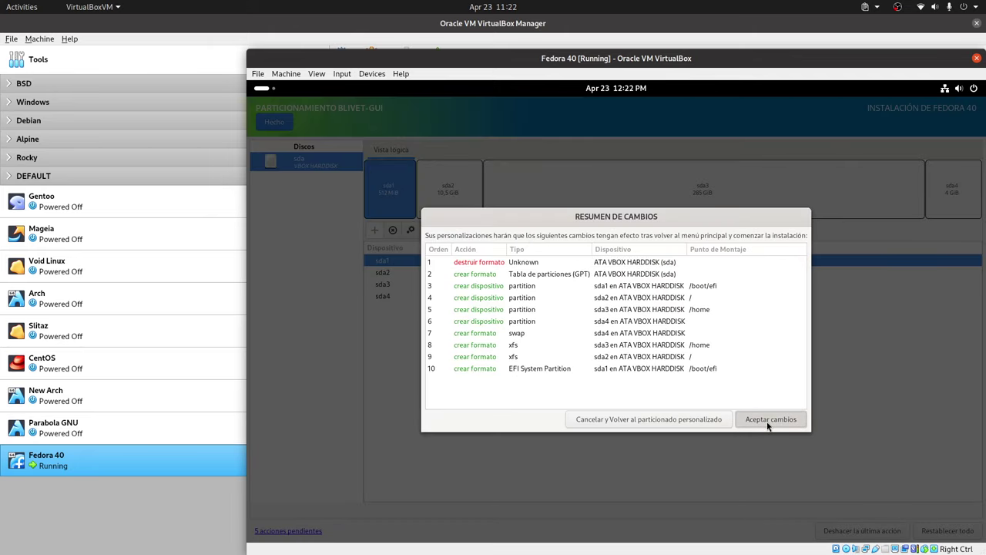
pyautogui.click(934, 516)
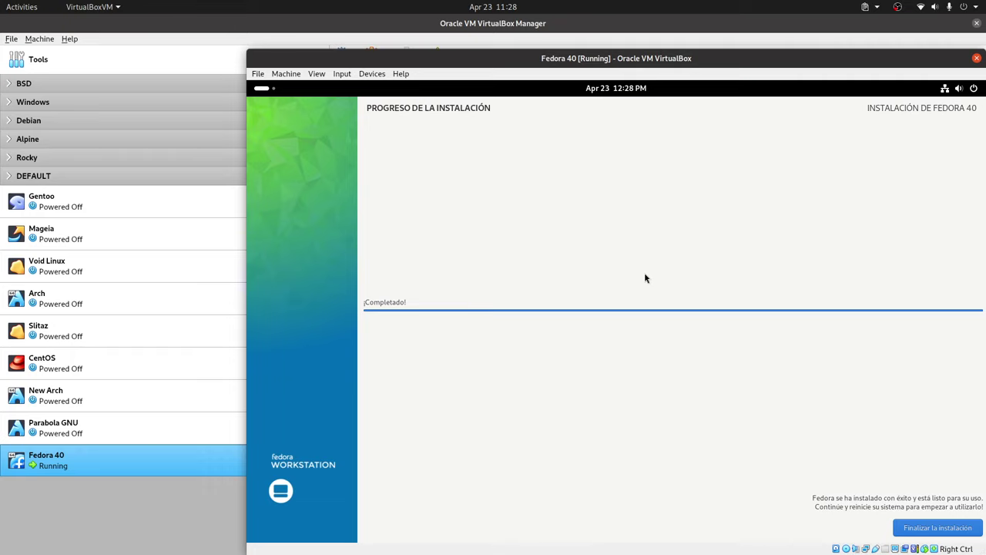
# - Finish the installer and restart the guest from the quick-settings Power Off menu
pyautogui.click(938, 532)
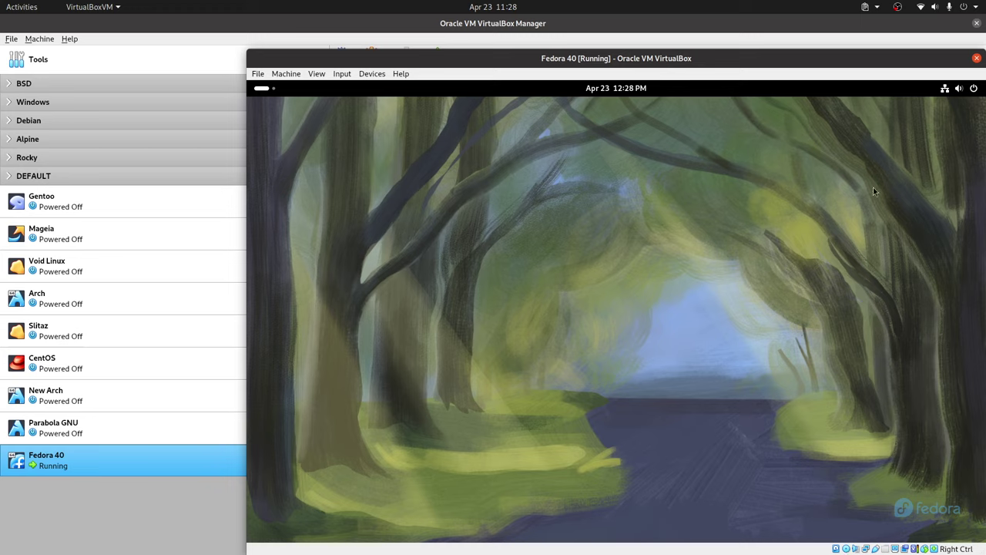
pyautogui.click(972, 88)
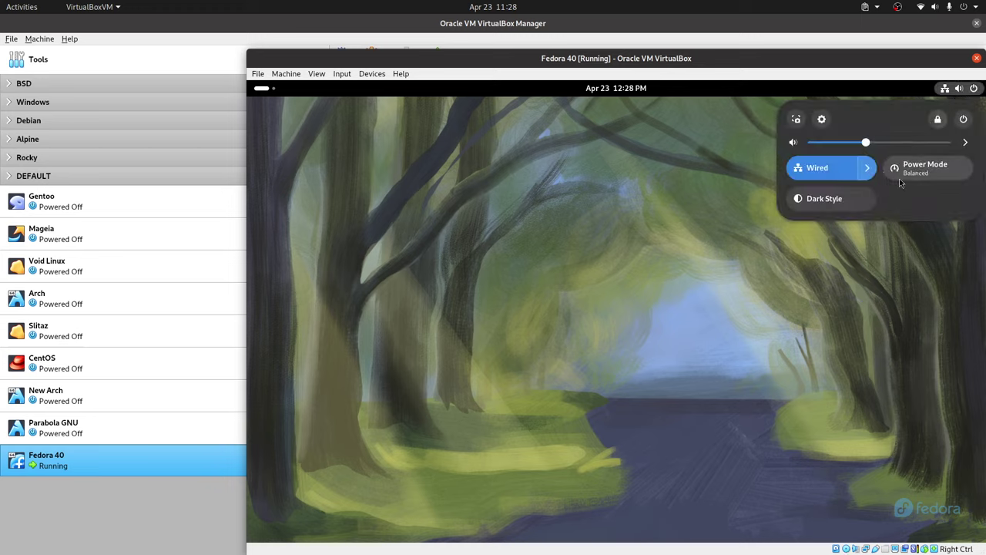
pyautogui.click(963, 119)
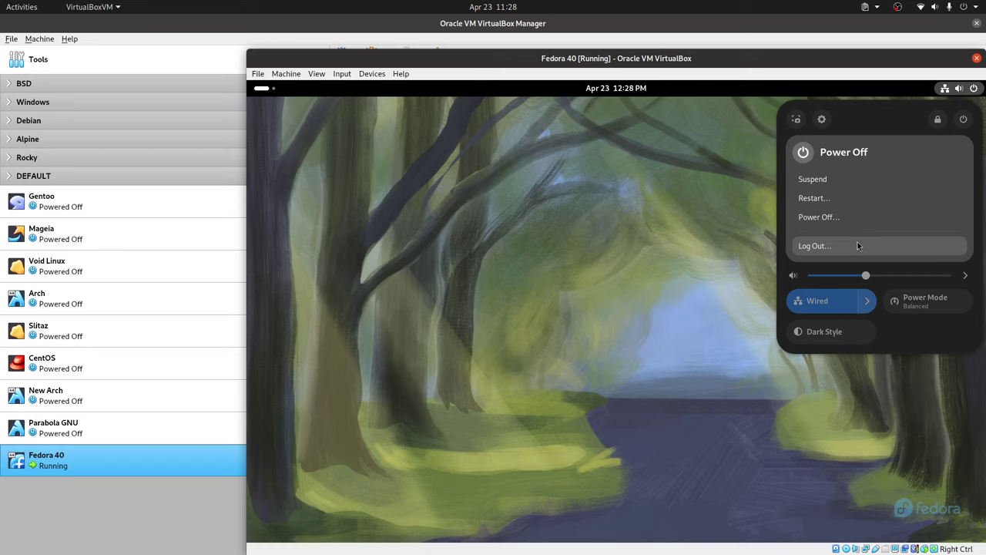
pyautogui.click(843, 200)
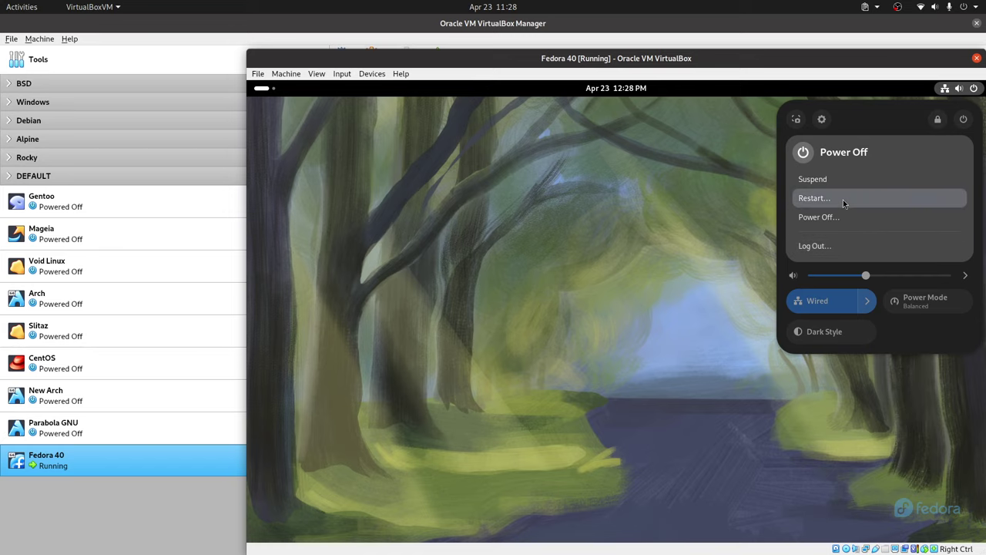
pyautogui.click(697, 343)
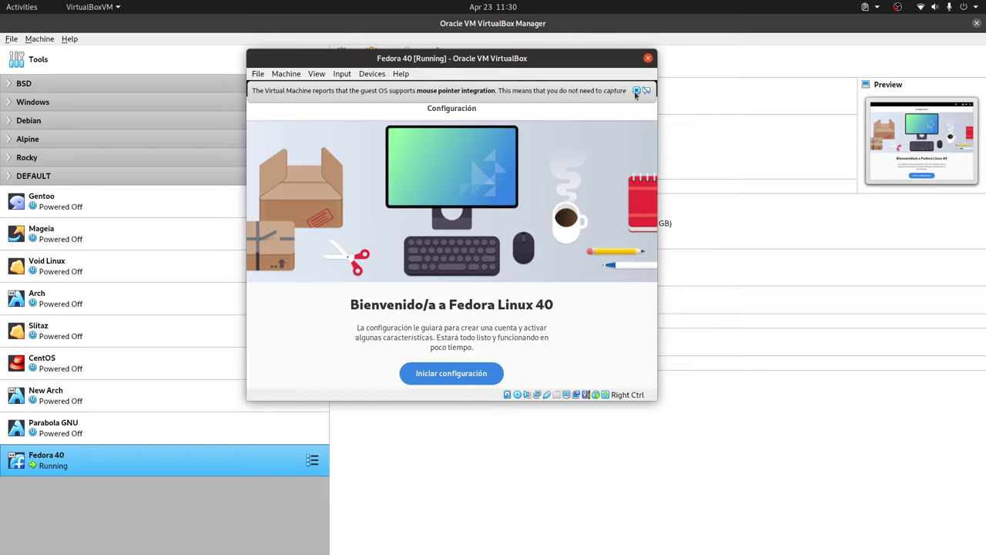
# - Start first-run setup and turn off location services and automatic problem reporting on Privacidad
pyautogui.click(636, 91)
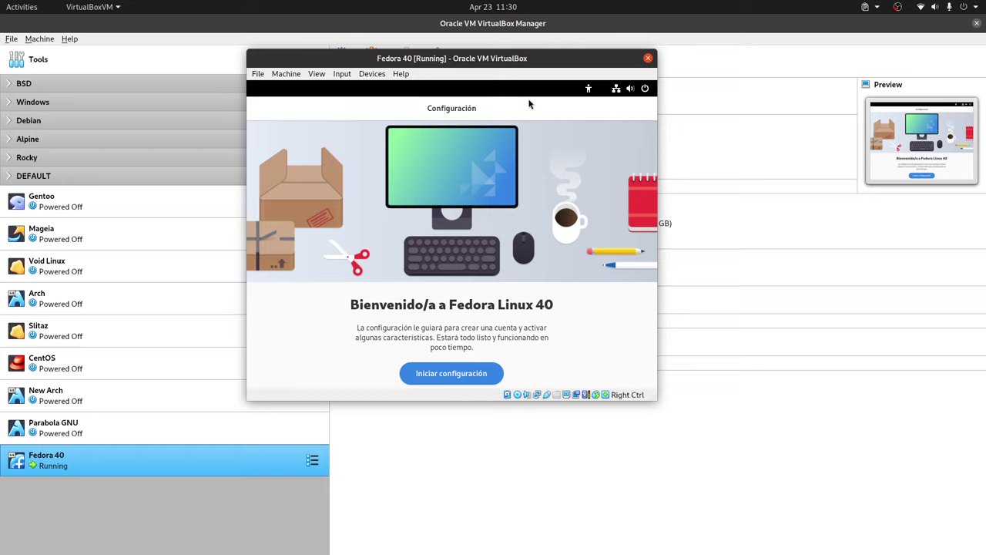
pyautogui.click(483, 378)
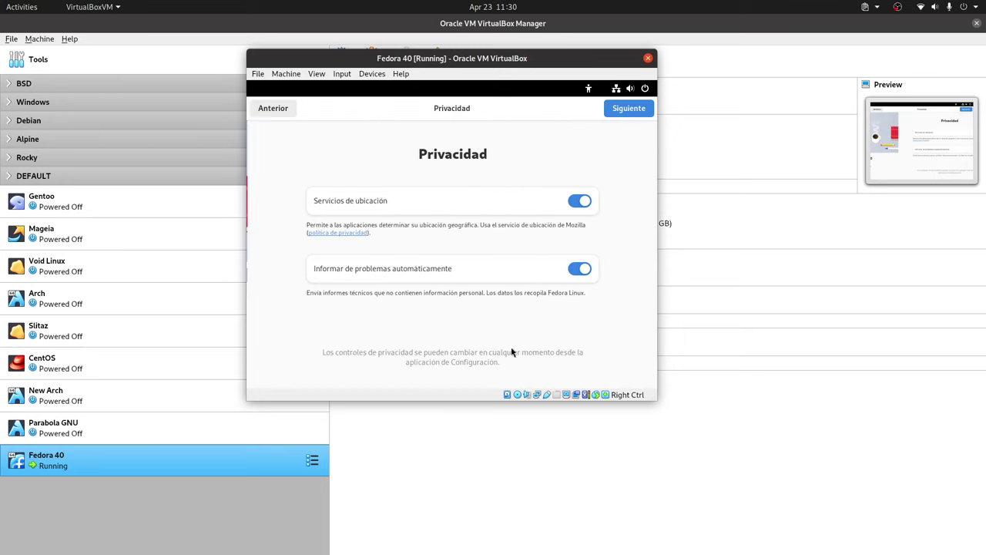
pyautogui.click(560, 202)
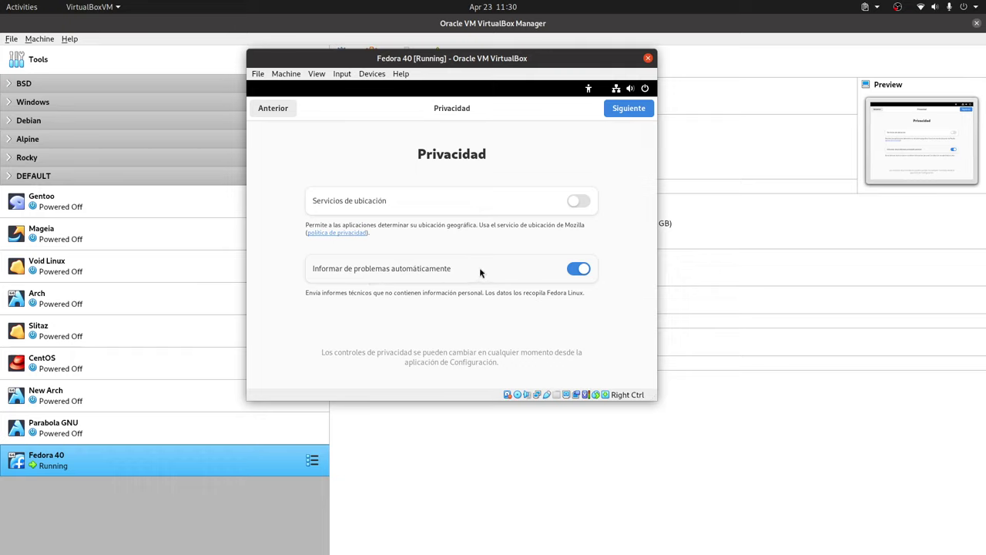
pyautogui.click(577, 268)
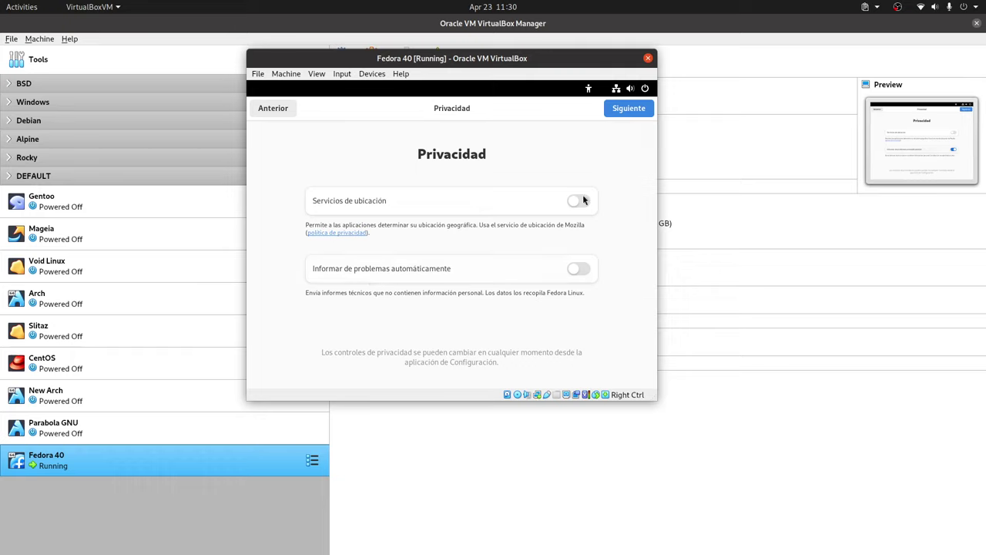
pyautogui.click(636, 112)
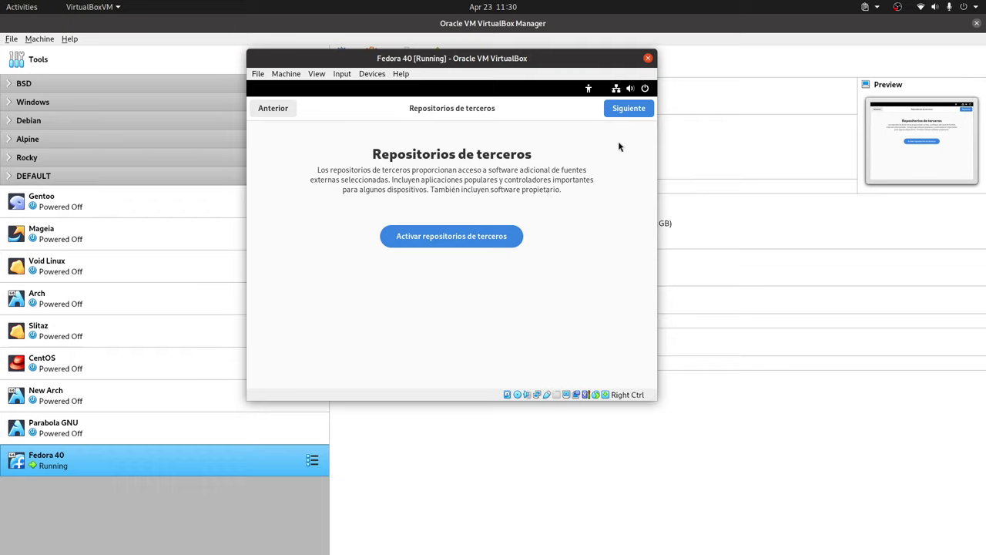
# - Skip third-party repositories and enter the account's full name and username
pyautogui.click(632, 109)
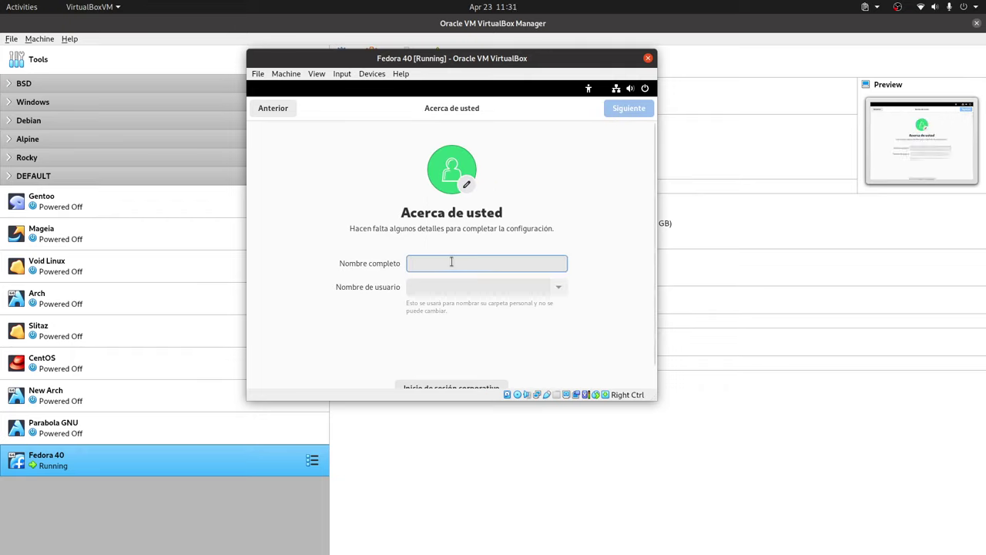
pyautogui.write('LibrebYte')
pyautogui.press('BackSpace')
pyautogui.press('BackSpace')
pyautogui.press('BackSpace')
pyautogui.press('BackSpace')
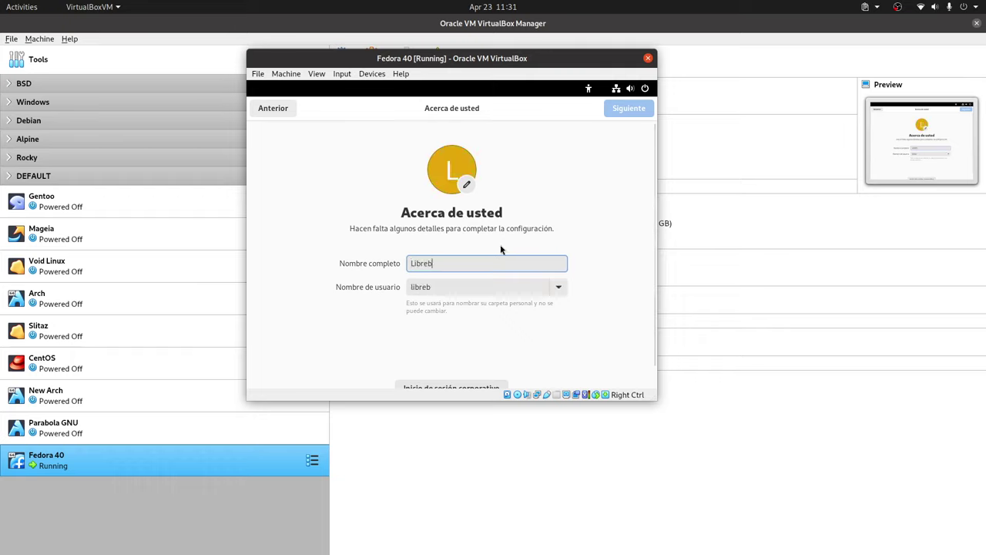
pyautogui.write('Byte')
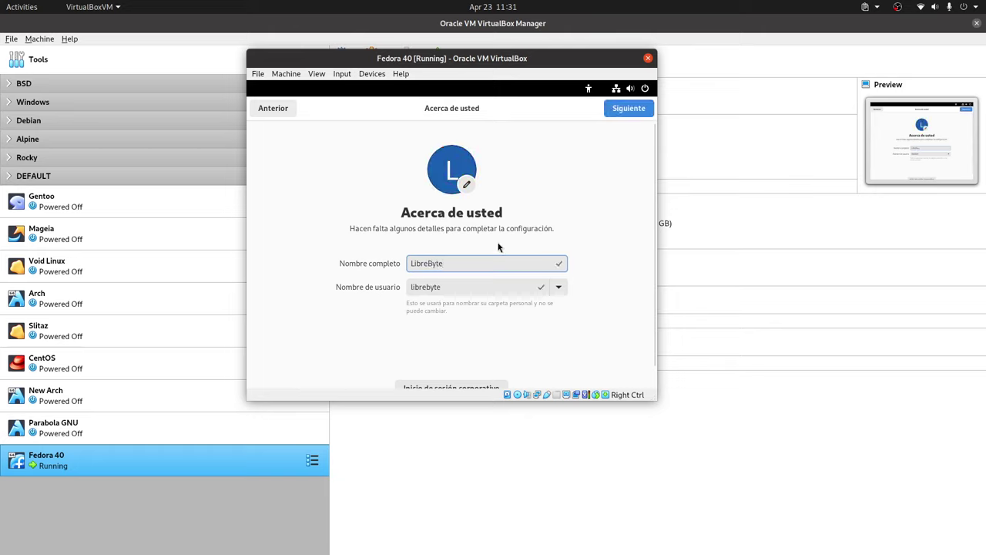
pyautogui.scroll(-1, 585, 308)
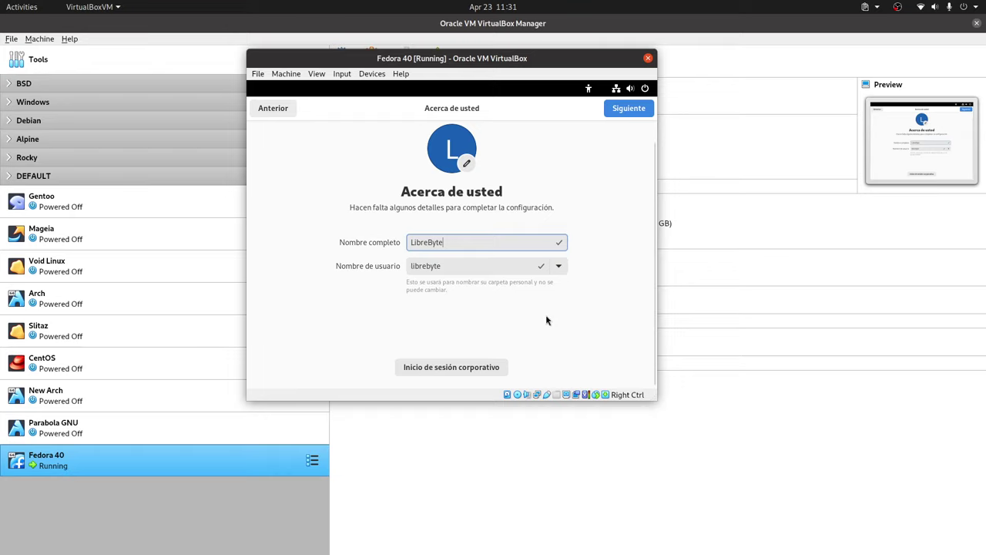
# - Set and confirm the account password, then start using Fedora Linux
pyautogui.click(621, 109)
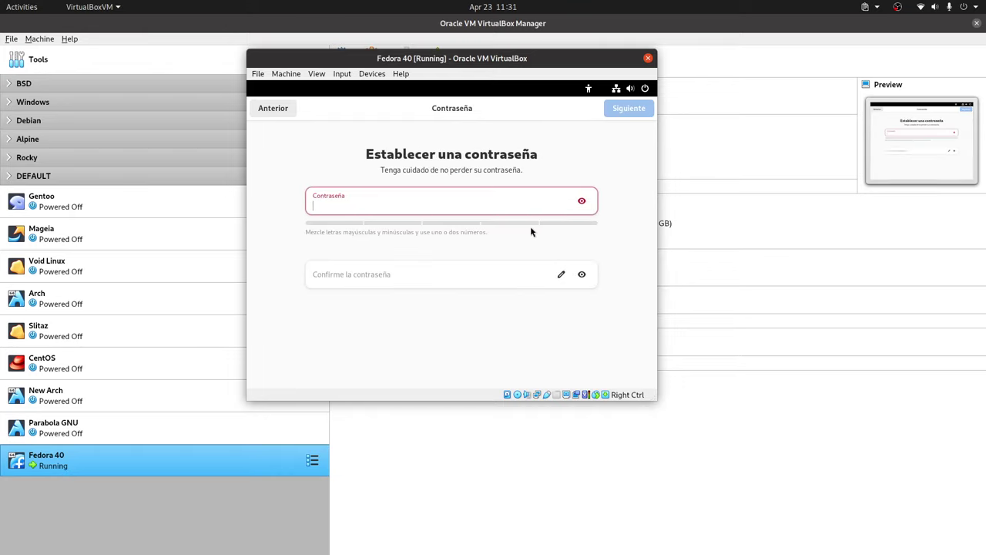
pyautogui.write('abc')
pyautogui.click(340, 277)
pyautogui.write('abc')
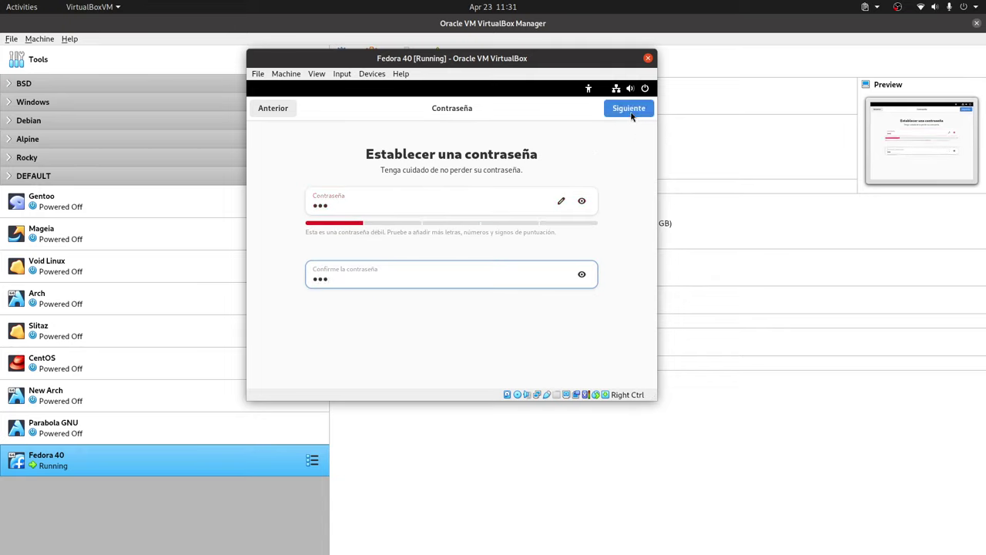
pyautogui.click(632, 114)
pyautogui.click(470, 327)
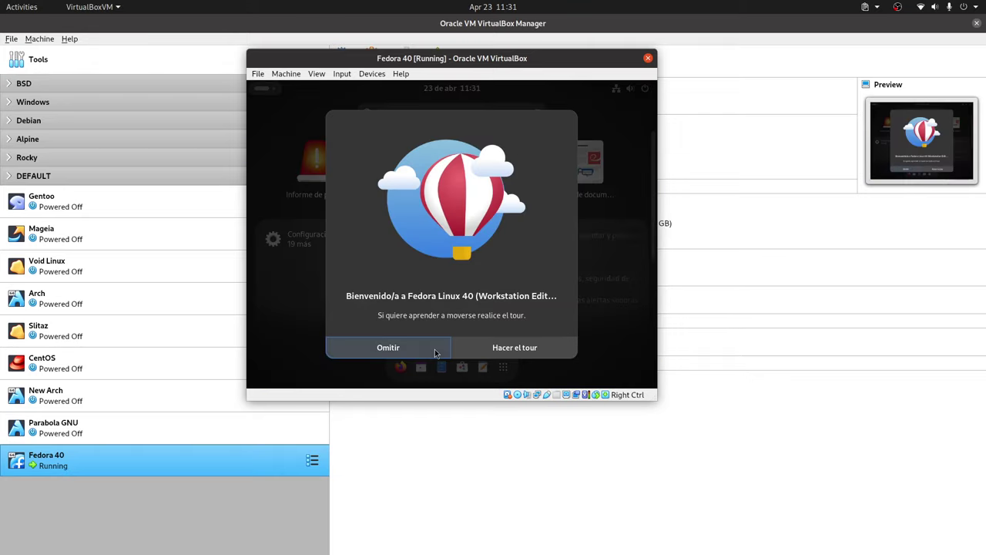
# - Skip the welcome tour and open Pantallas settings by searching 'monitor' in Activities
pyautogui.click(432, 348)
pyautogui.click(450, 116)
pyautogui.write('isp')
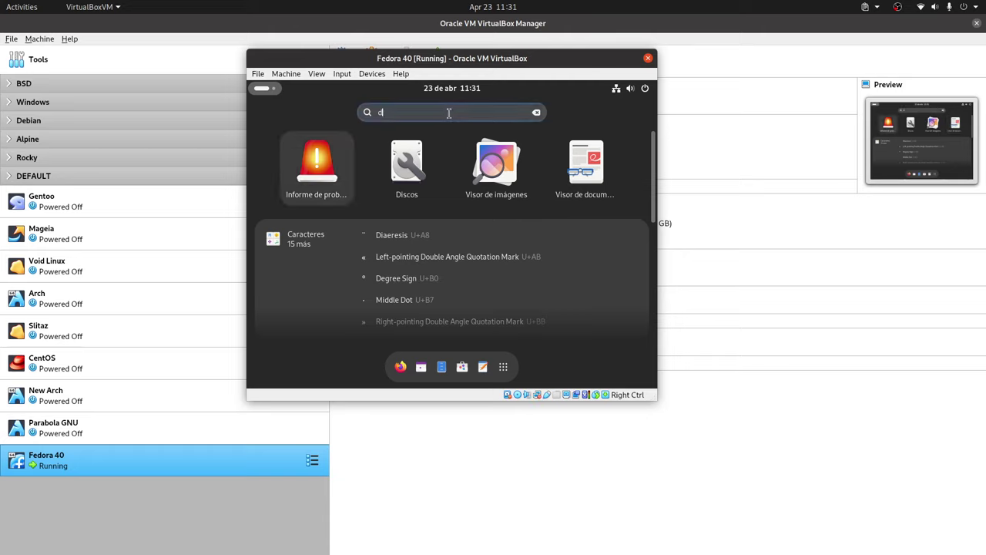
pyautogui.write('lay')
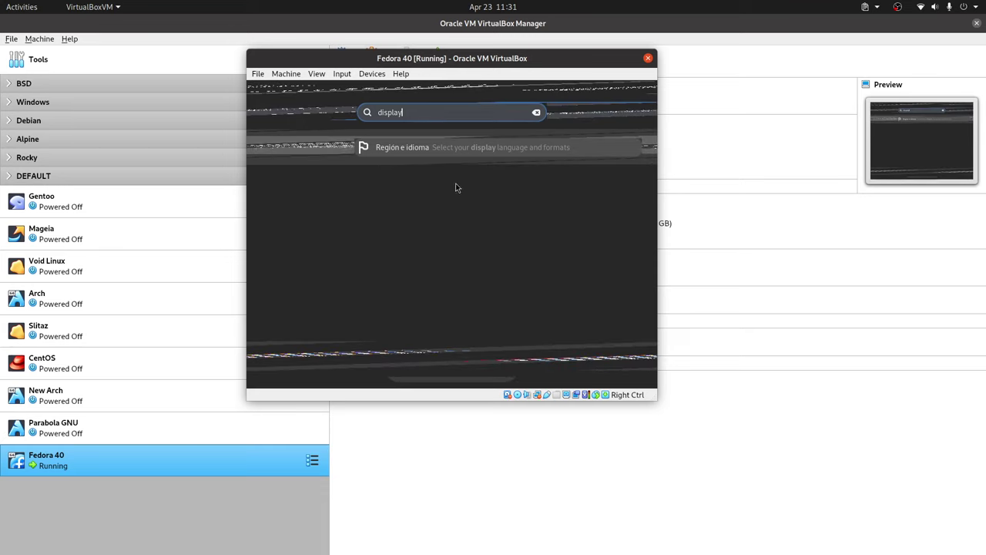
pyautogui.click(536, 113)
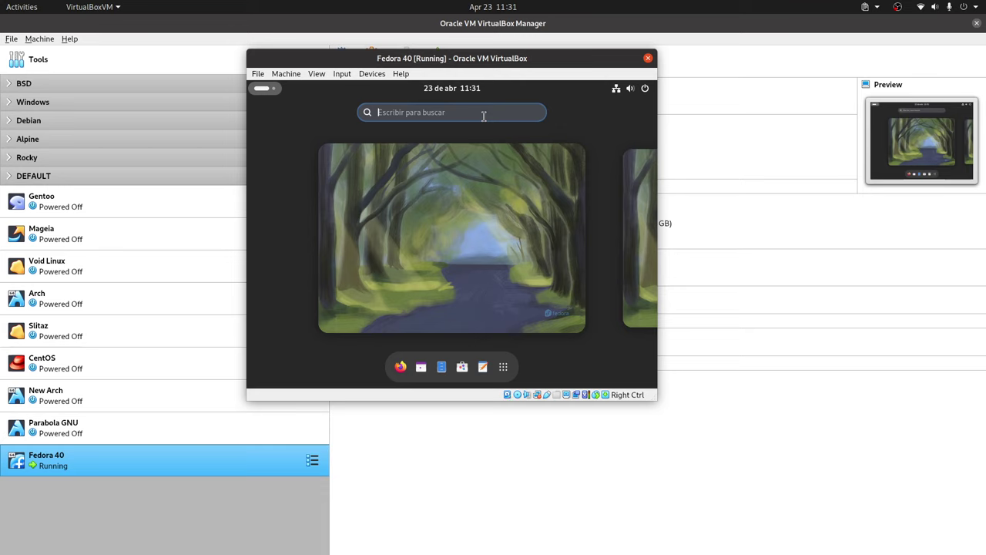
pyautogui.write('dis')
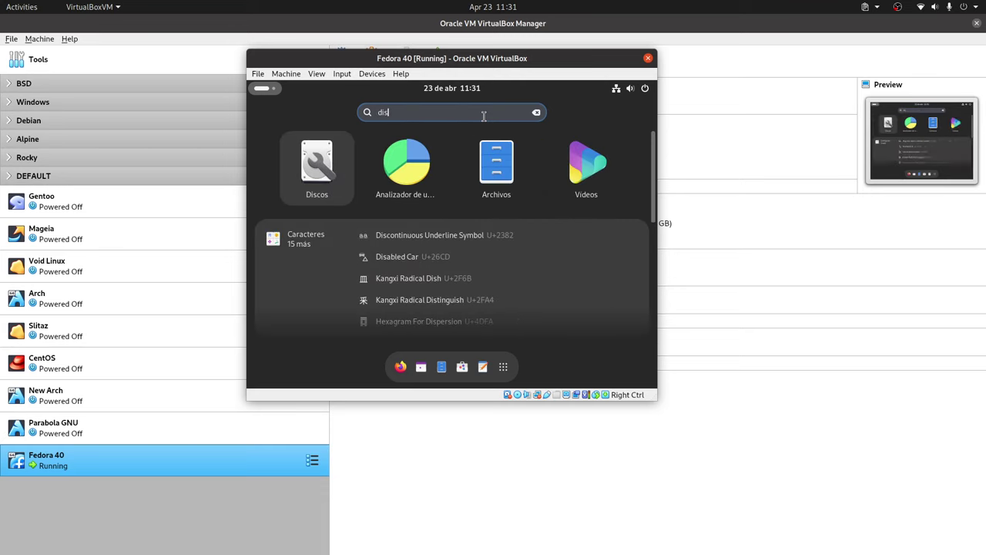
pyautogui.write('play')
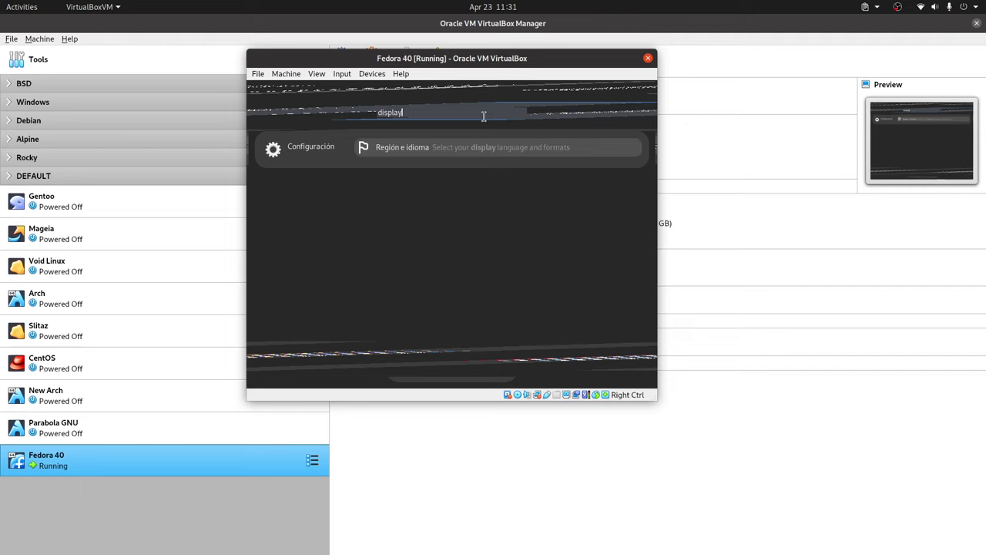
pyautogui.press('BackSpace')
pyautogui.press('BackSpace')
pyautogui.press('BackSpace')
pyautogui.press('BackSpace')
pyautogui.press('BackSpace')
pyautogui.press('BackSpace')
pyautogui.write('mesg')
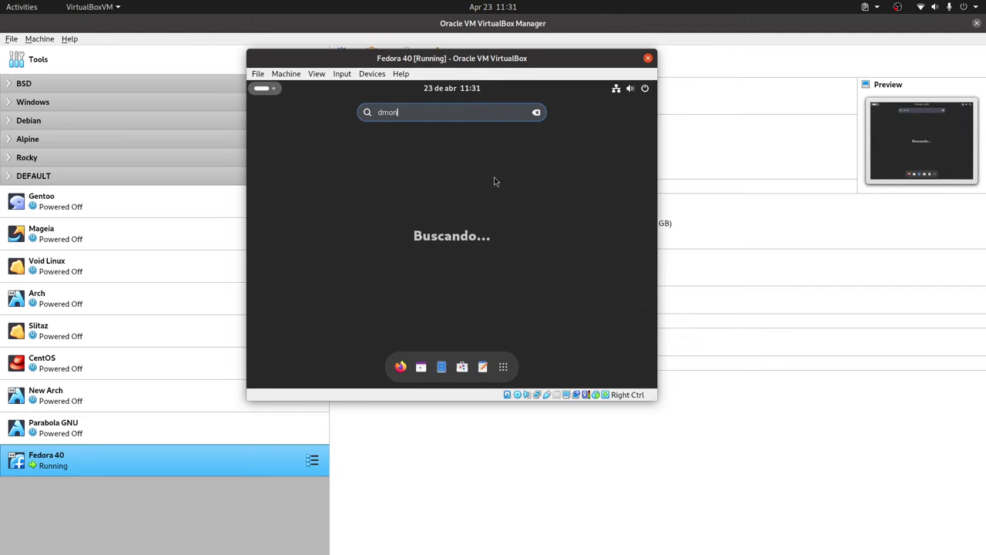
pyautogui.press('BackSpace')
pyautogui.press('BackSpace')
pyautogui.press('BackSpace')
pyautogui.press('BackSpace')
pyautogui.press('BackSpace')
pyautogui.write('monitor')
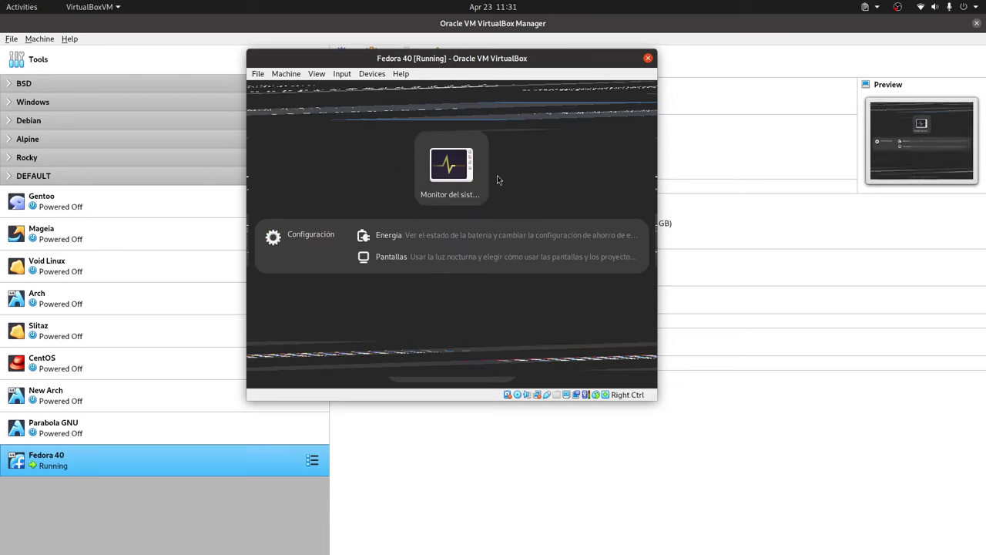
pyautogui.click(457, 255)
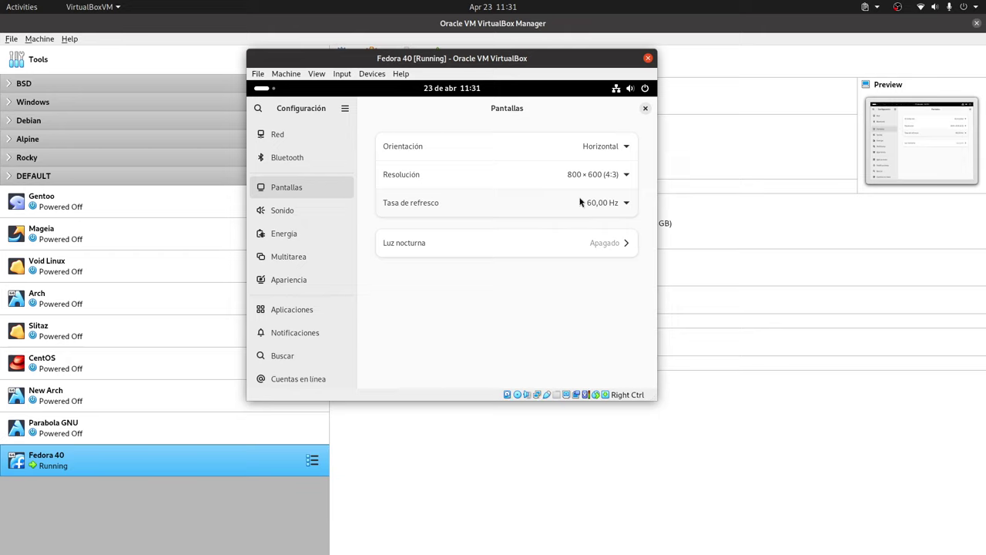
# - Apply and keep 1920 × 1080 resolution, then switch the VM window to full screen
pyautogui.click(625, 176)
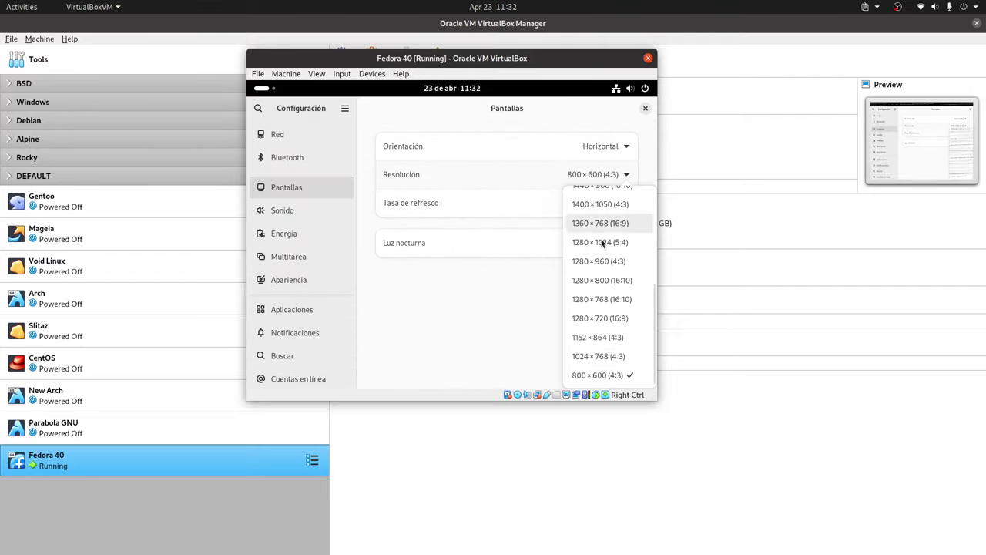
pyautogui.click(540, 309)
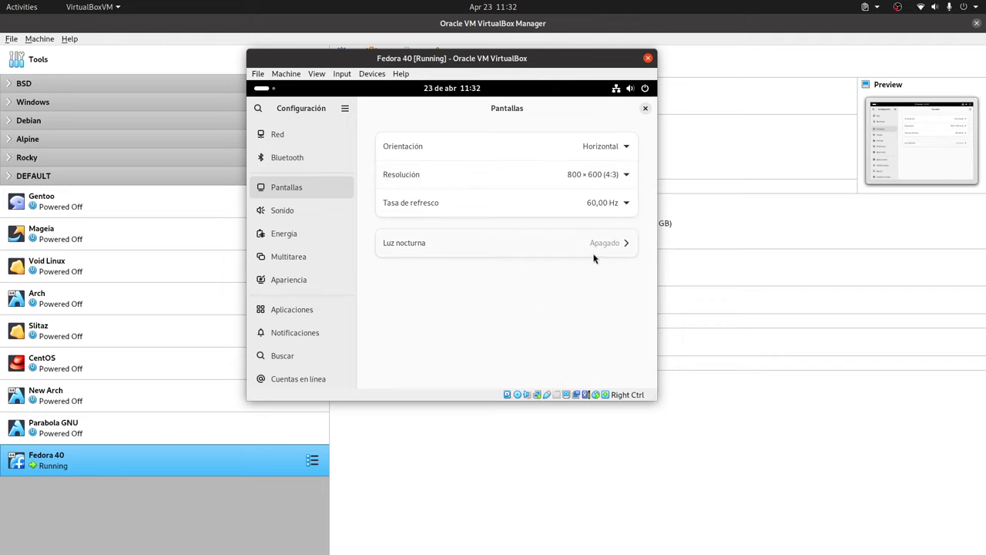
pyautogui.click(622, 177)
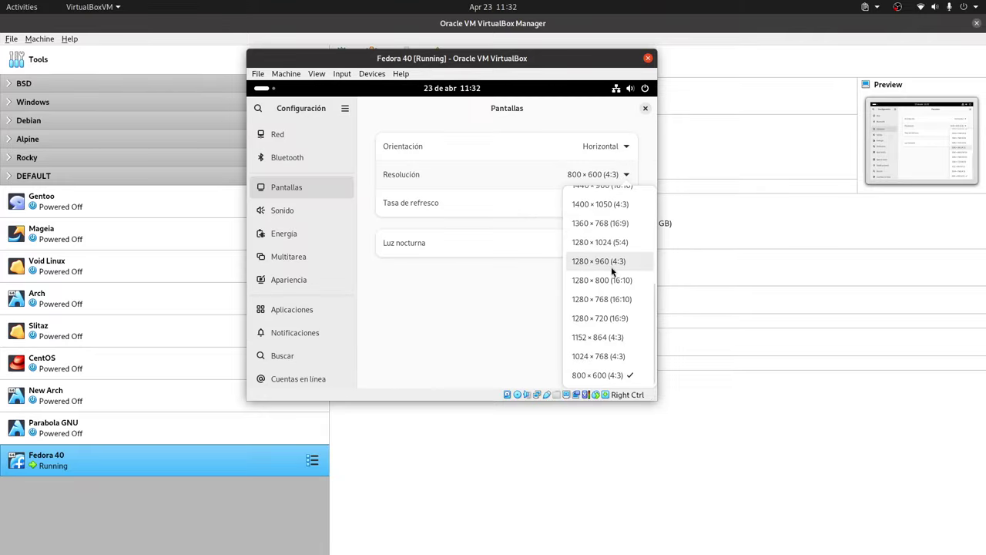
pyautogui.scroll(3, 613, 271)
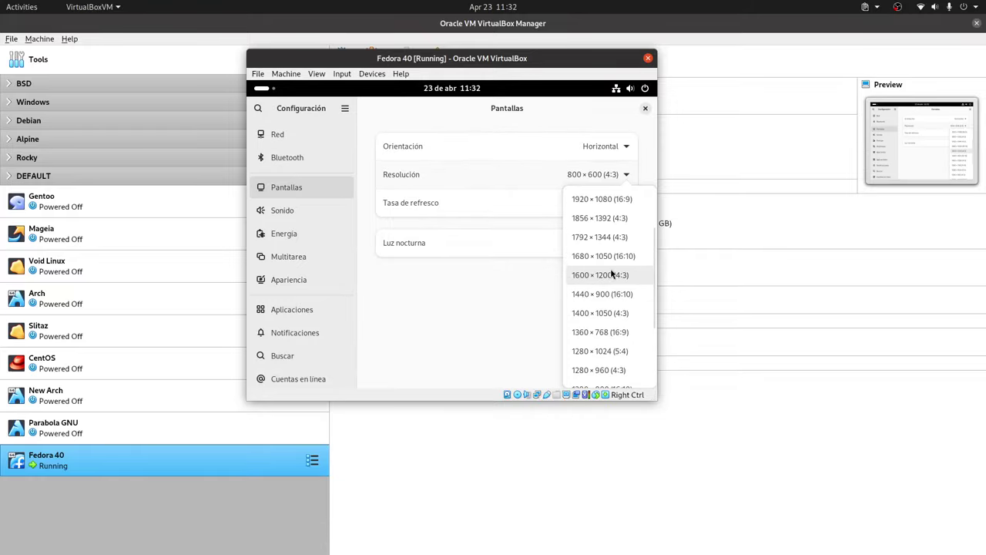
pyautogui.click(613, 199)
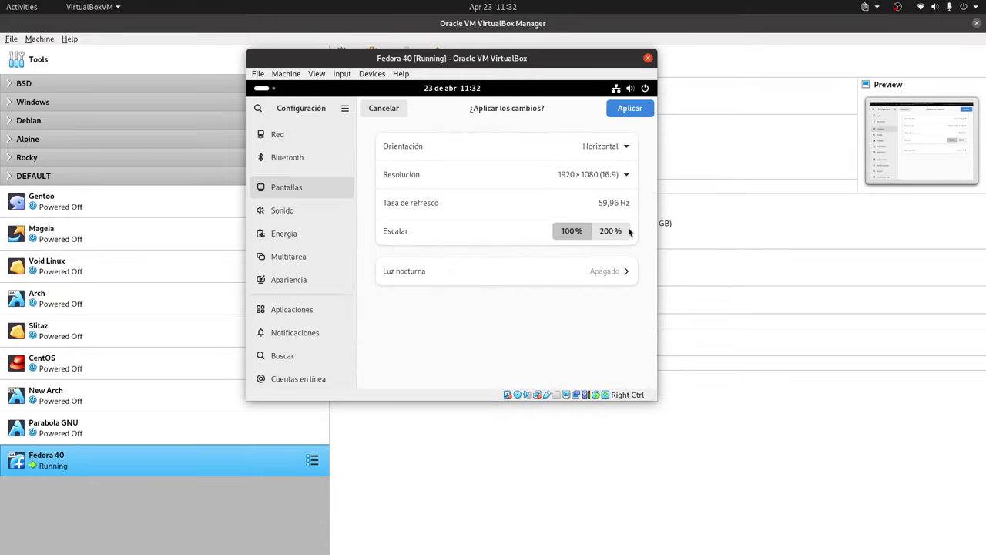
pyautogui.click(630, 107)
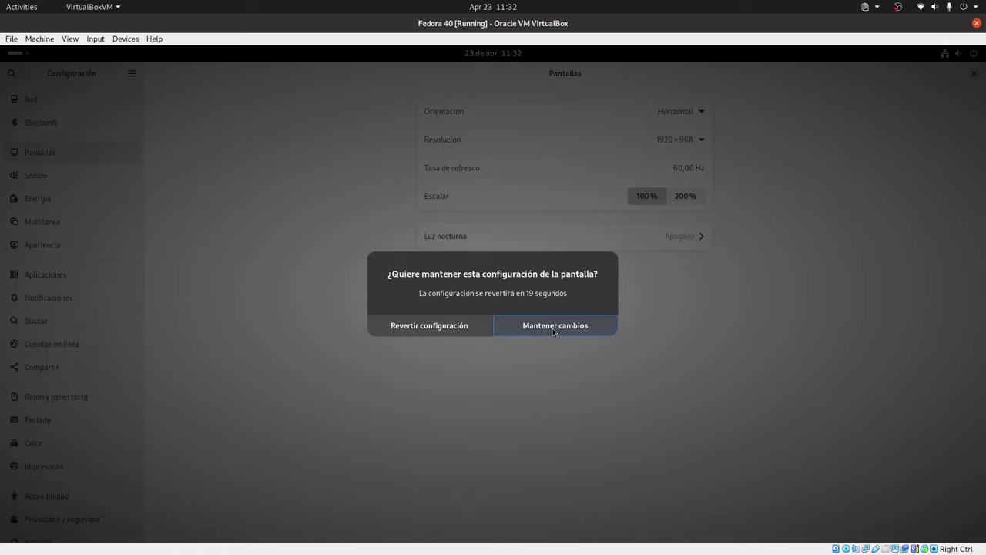
pyautogui.click(552, 326)
pyautogui.press('Control_R+f')
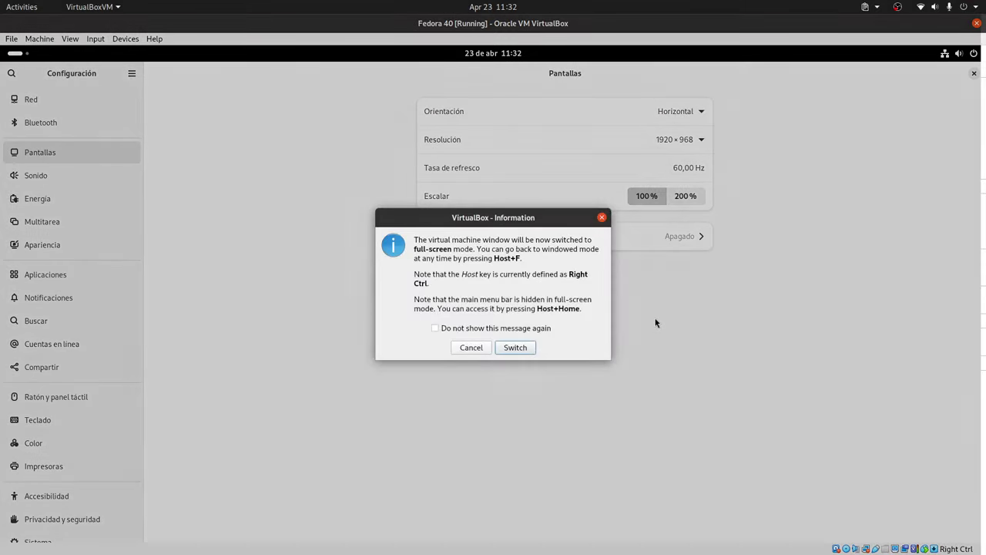
pyautogui.click(515, 348)
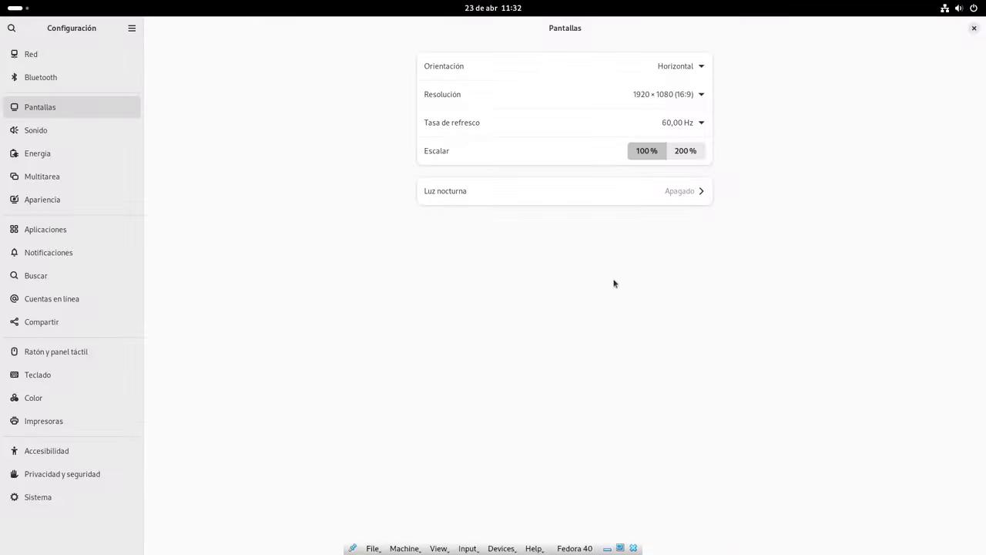
# - Close Settings, search 'ace' in Activities, and open Acerca de's Detalles del sistema
pyautogui.click(974, 28)
pyautogui.click(498, 9)
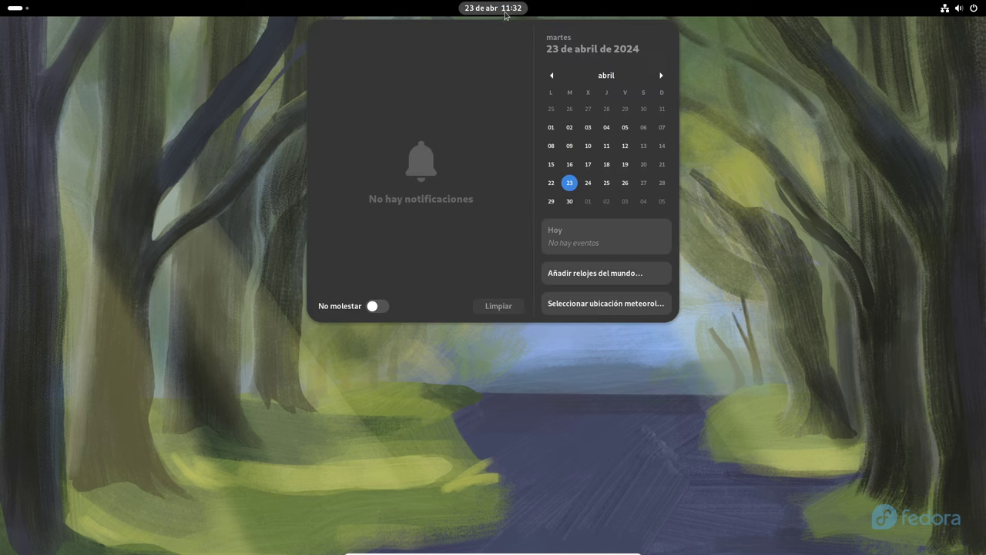
pyautogui.click(734, 112)
pyautogui.press('super')
pyautogui.write('a')
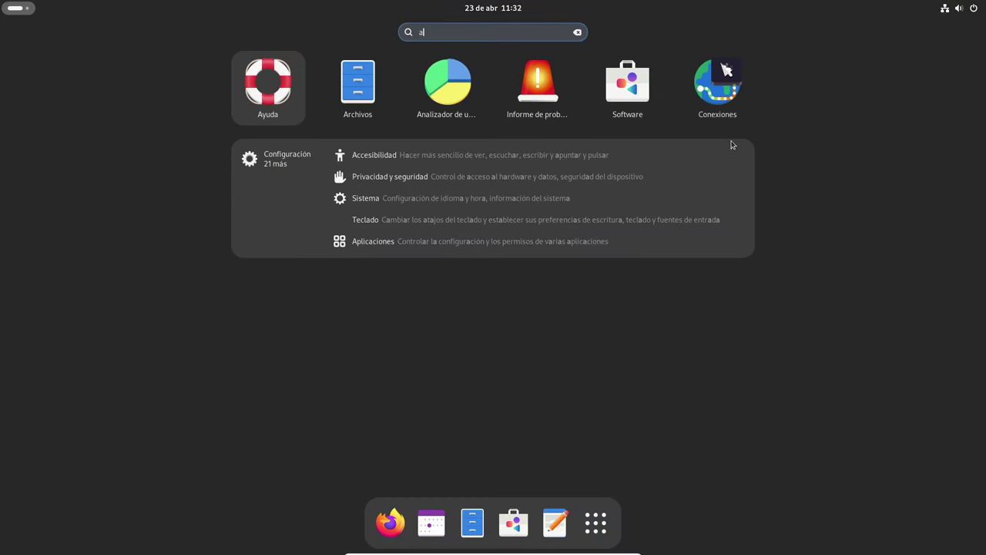
pyautogui.press('BackSpace')
pyautogui.write('ace')
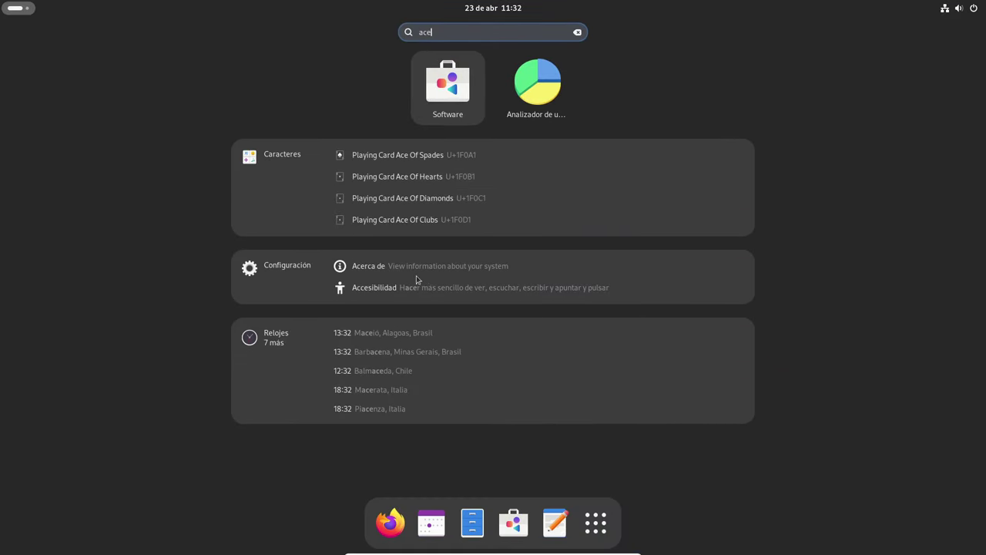
pyautogui.click(501, 263)
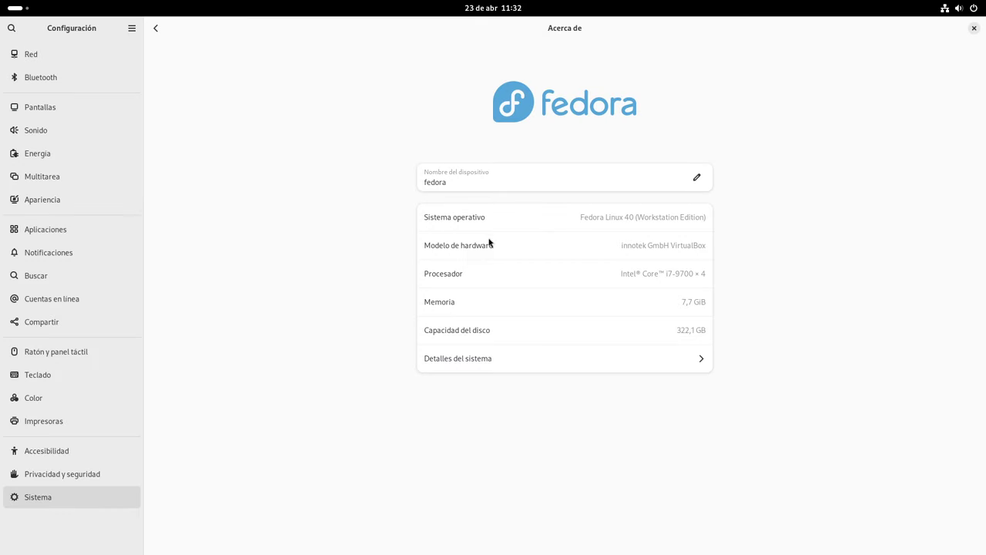
pyautogui.click(670, 361)
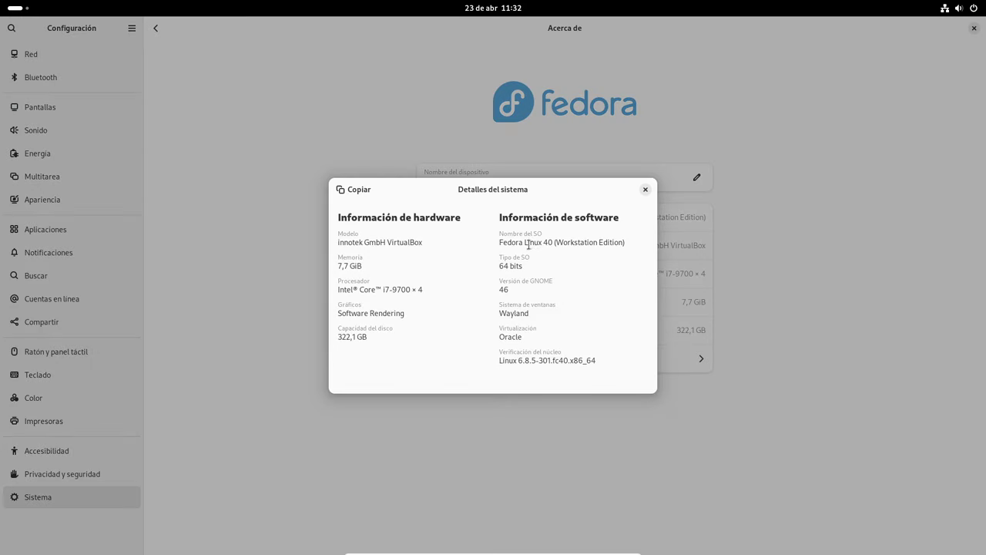